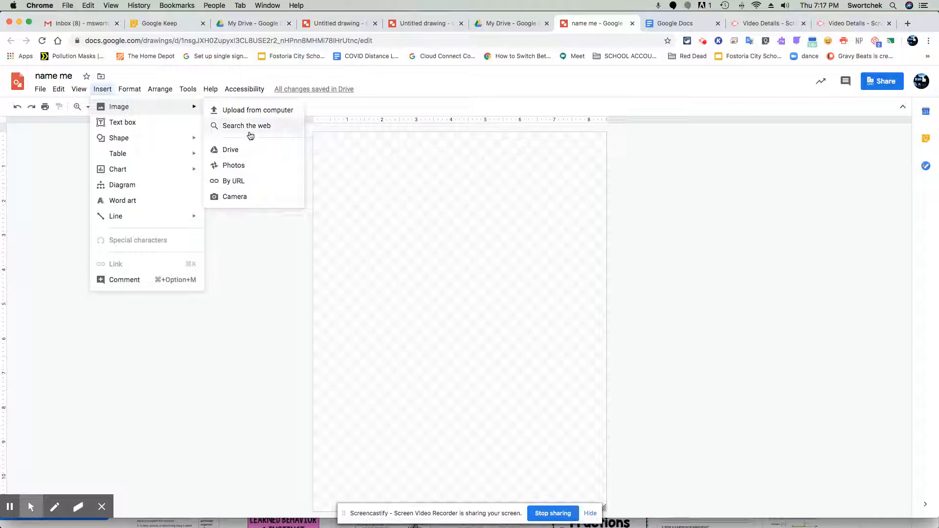
- Search the web for "lebron" images, insert the one of him shooting the basketball, and shrink it near the middle of the page
click(252, 127)
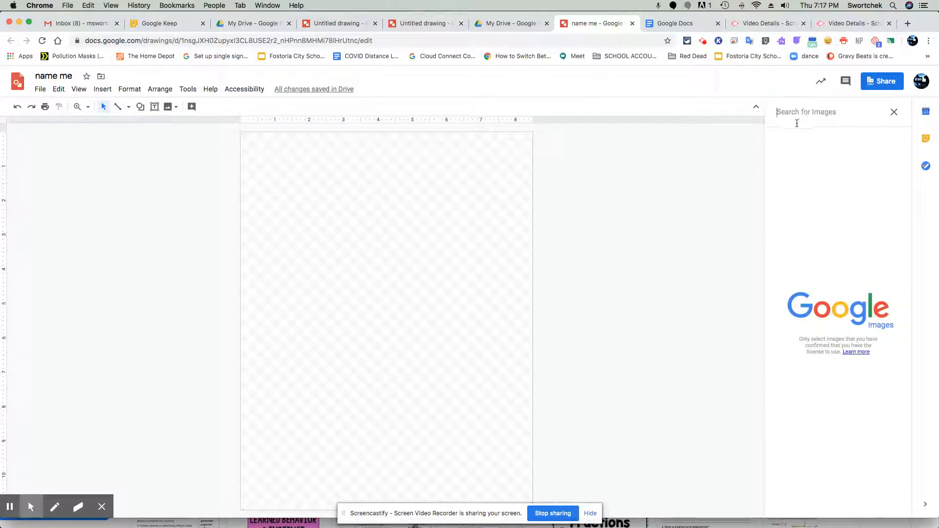
text(lebron)
key(Return)
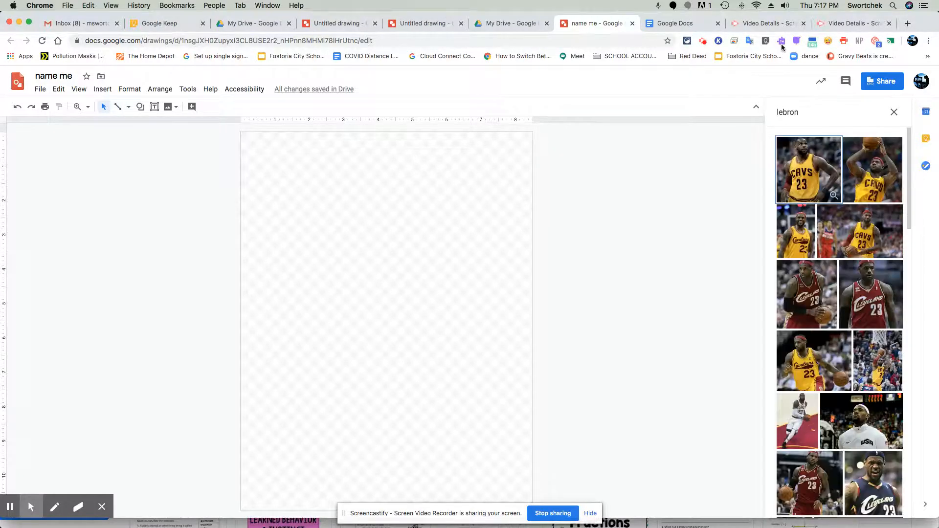
click(873, 168)
click(887, 505)
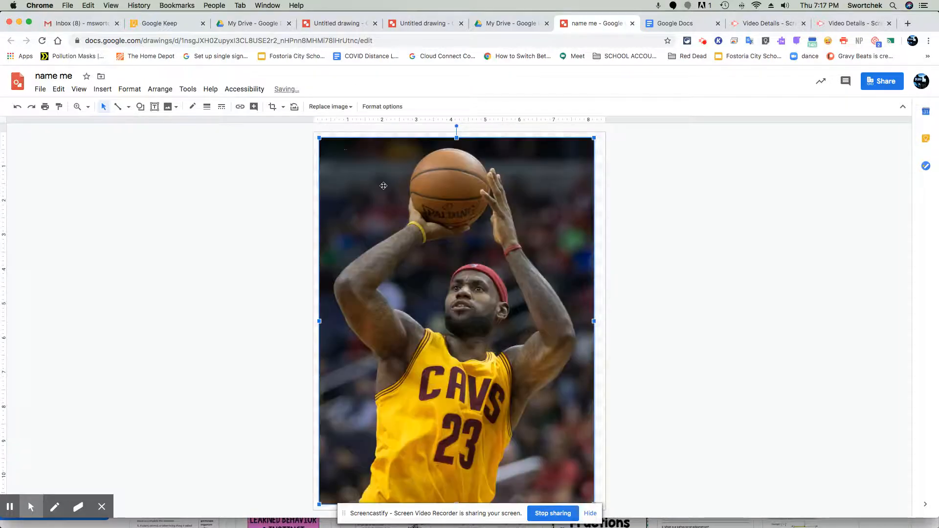
drag(318, 136, 429, 283)
drag(499, 343, 402, 283)
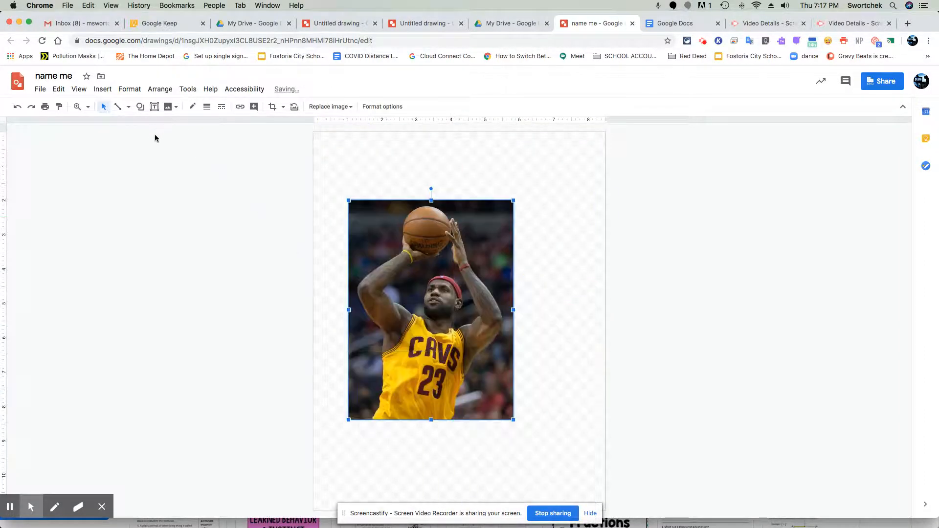
- Add a text box reading HELLO over the picture's upper edge
click(104, 90)
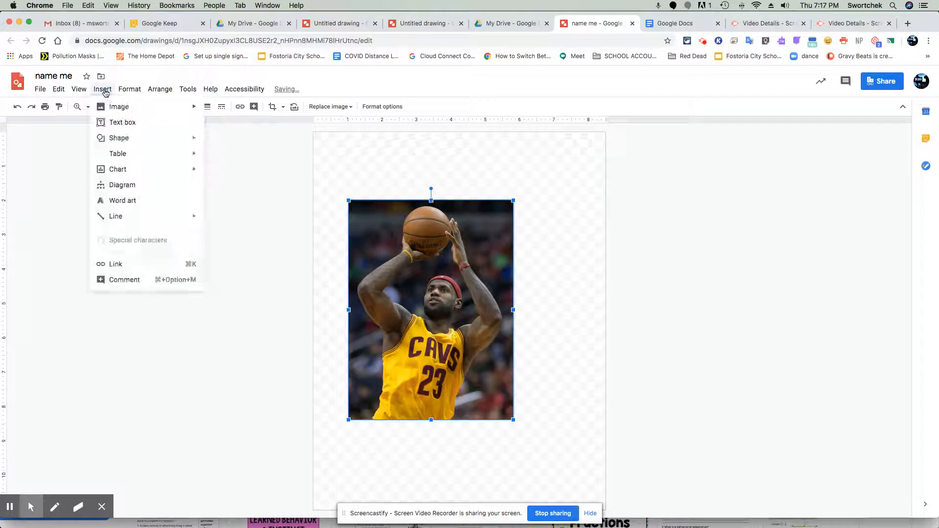
click(121, 122)
drag(382, 171, 471, 223)
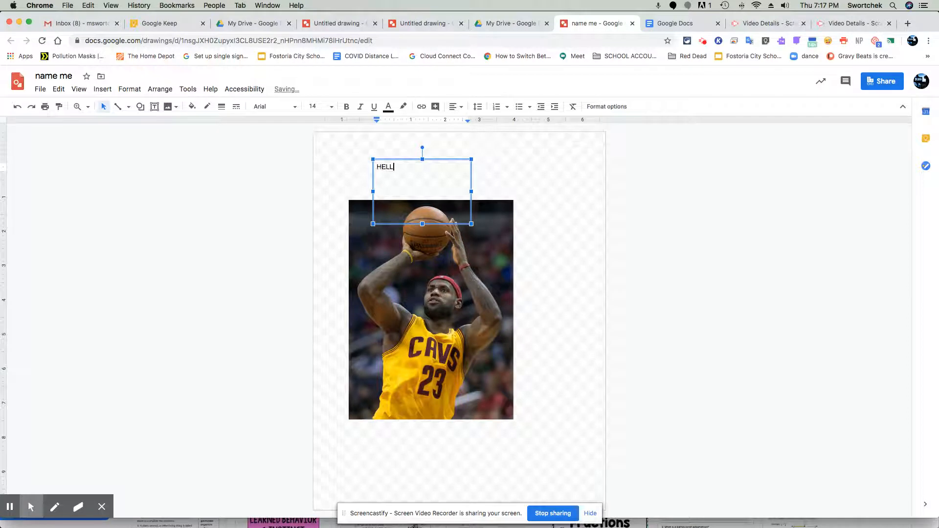
- Format the HELLO text as bold, underlined, size 36 and white
drag(439, 168, 332, 169)
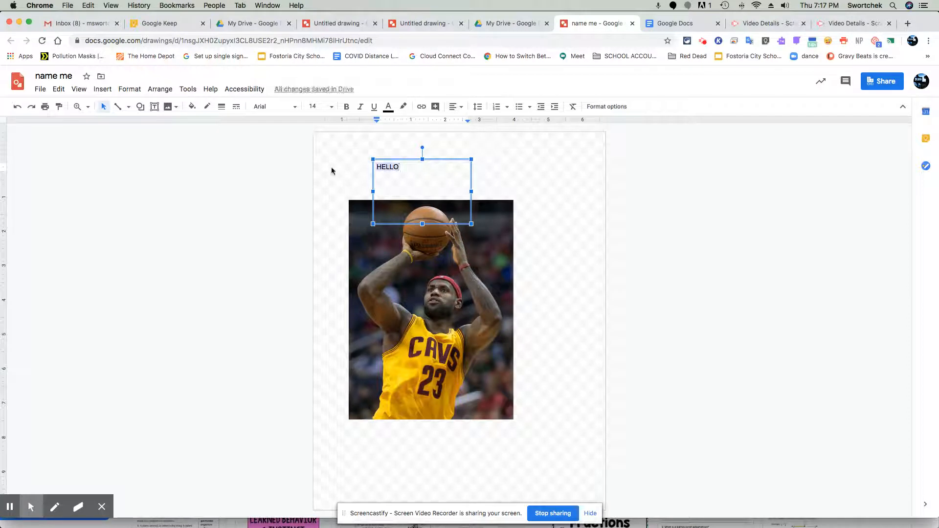
click(347, 106)
click(374, 107)
click(321, 107)
click(315, 308)
click(389, 106)
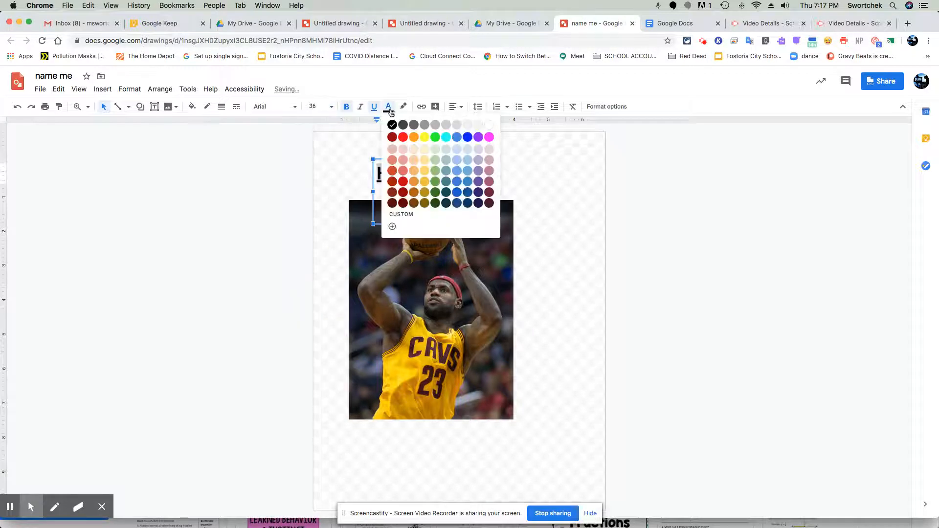
click(490, 123)
click(440, 145)
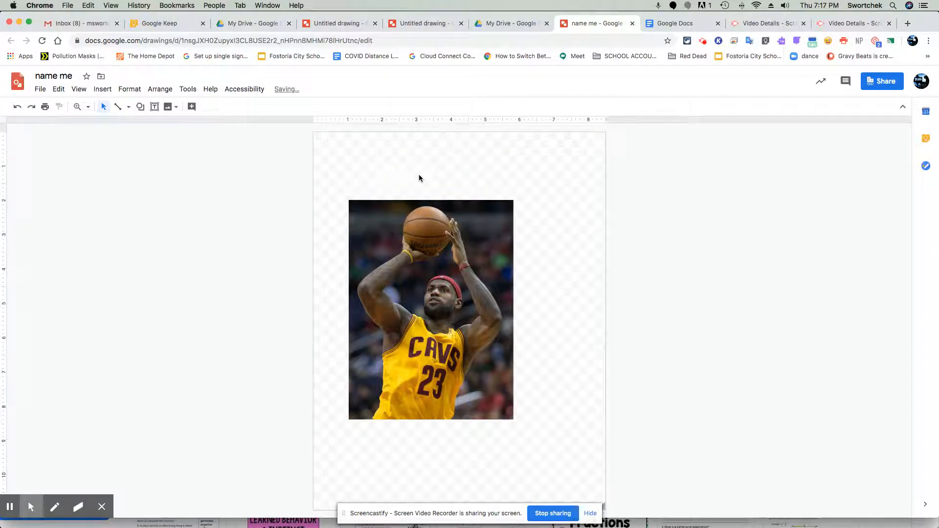
- Move the HELLO text box onto the picture, just above the player's head
click(405, 175)
drag(403, 159, 435, 259)
right_click(445, 275)
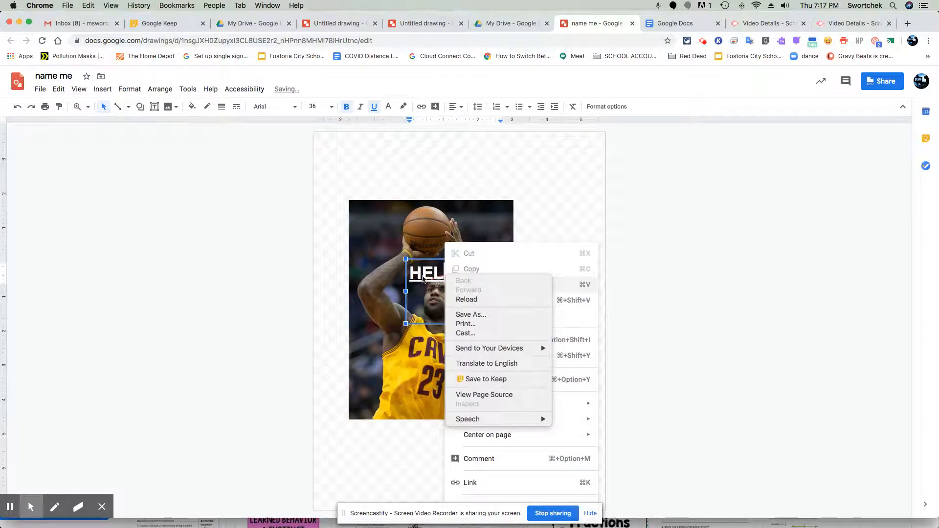
click(423, 278)
click(455, 199)
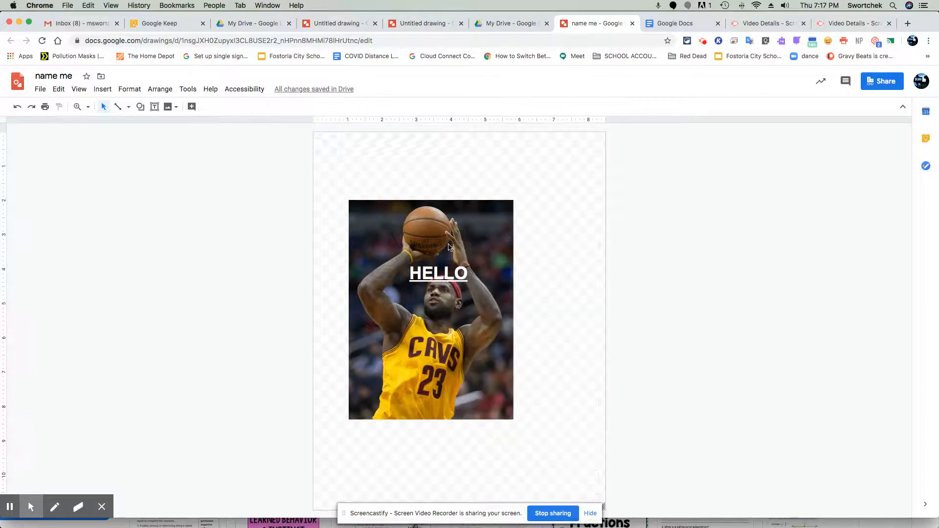
- Send the HELLO text box backward so it sits behind the picture
click(435, 276)
right_click(424, 270)
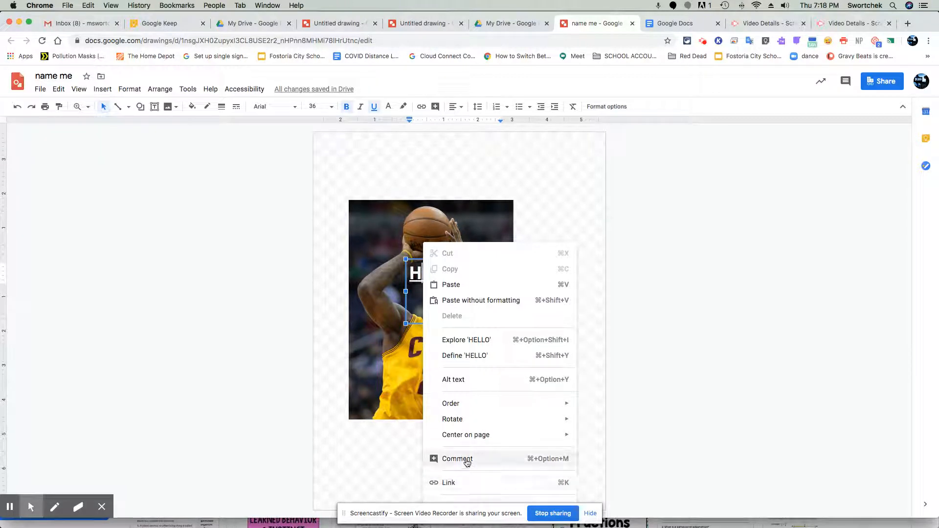
mouse_move(458, 409)
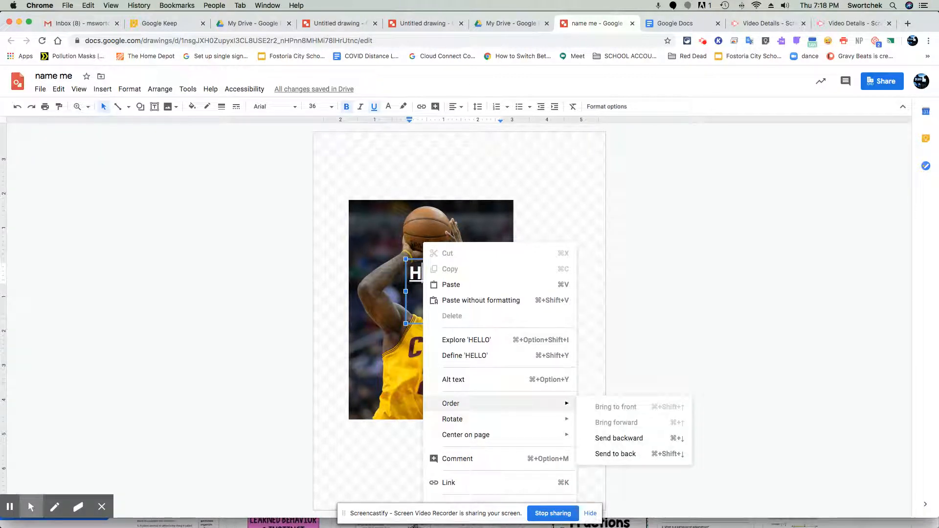
click(624, 440)
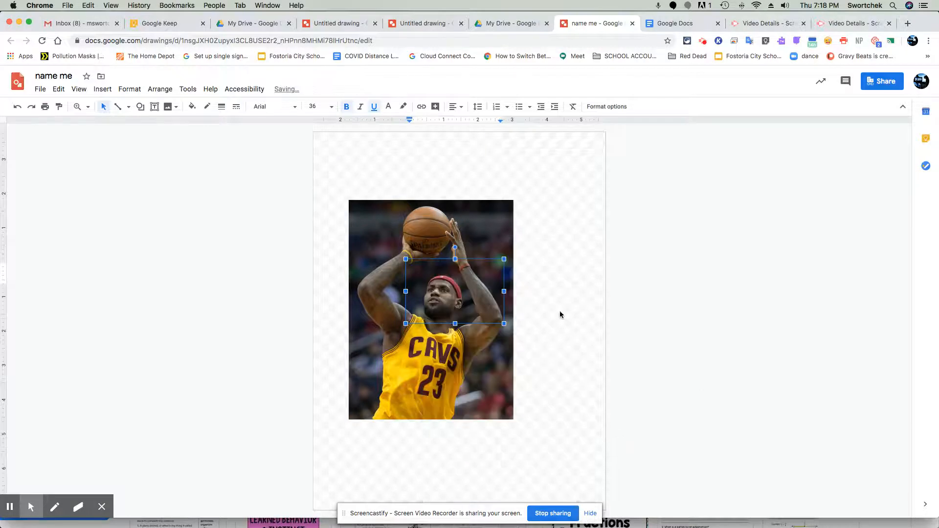
- Send the basketball picture backward so that it sits behind the HELLO text
right_click(482, 360)
click(445, 374)
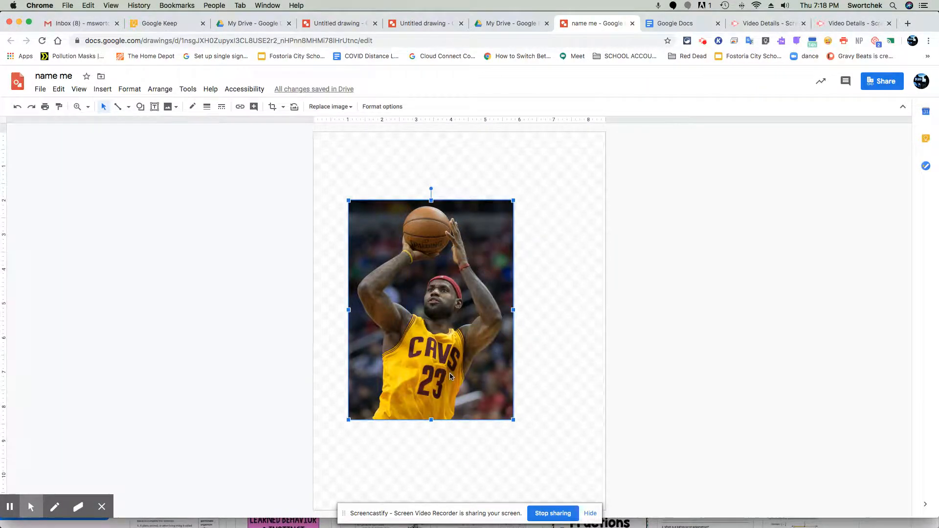
right_click(451, 376)
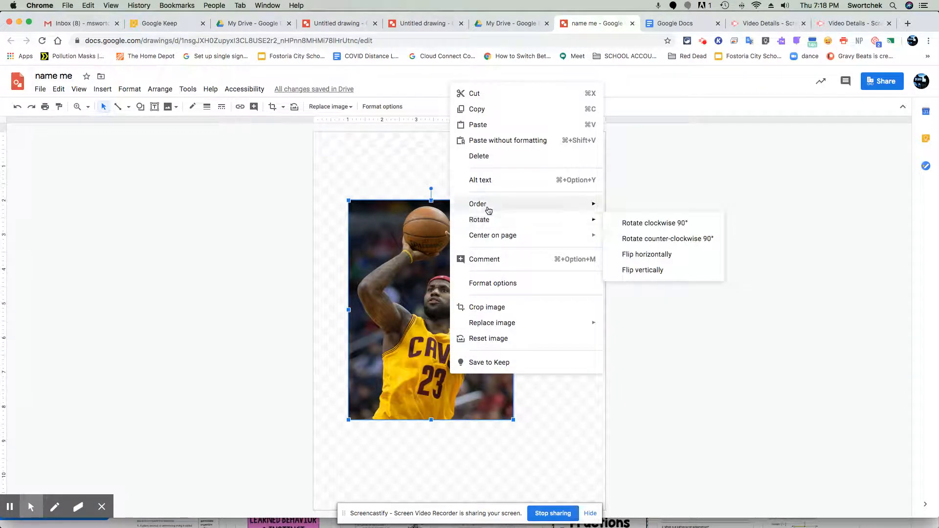
mouse_move(488, 210)
click(641, 238)
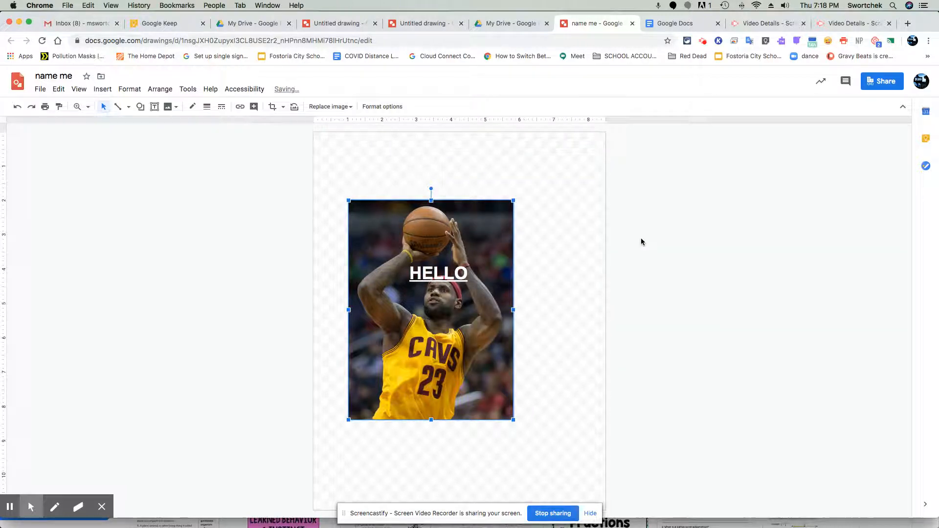
click(581, 250)
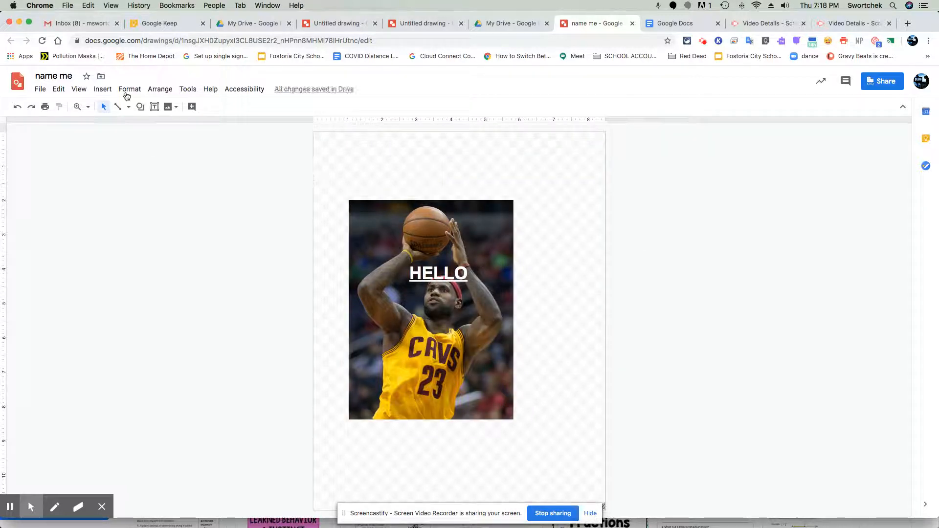
- Draw a wide right-pointing block arrow across the page above the picture
click(102, 89)
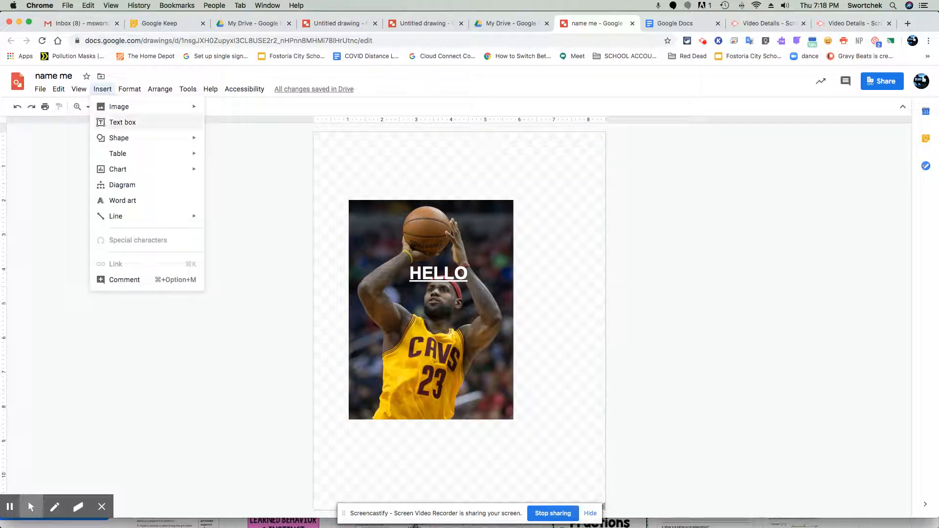
mouse_move(119, 138)
mouse_move(230, 142)
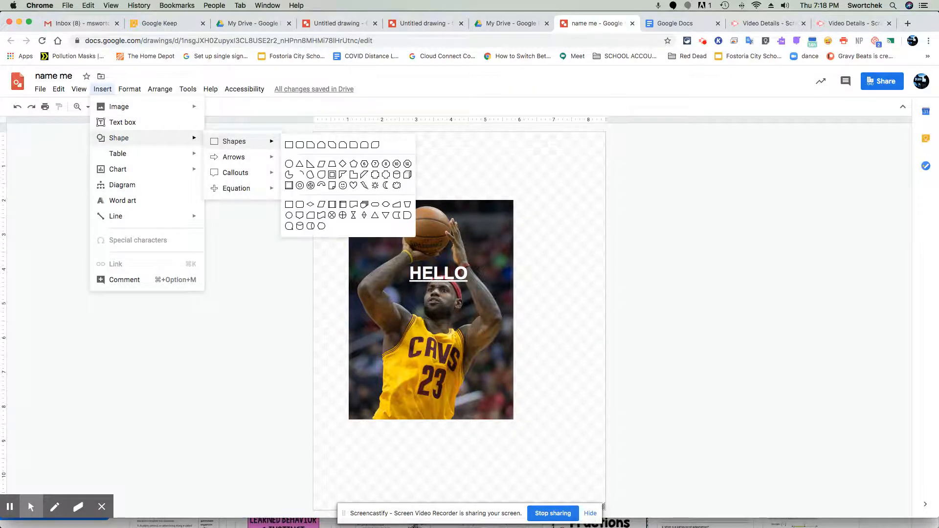
mouse_move(252, 179)
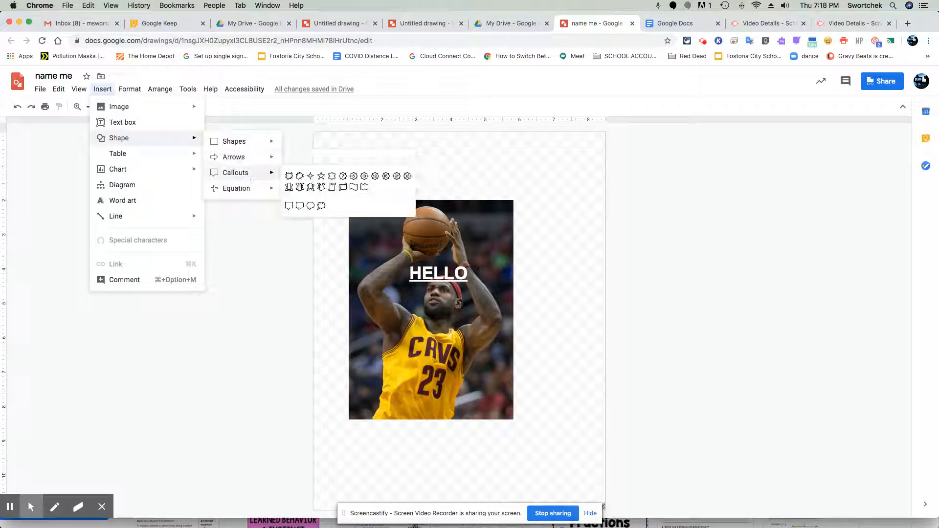
click(289, 167)
mouse_move(350, 147)
mouse_down()
mouse_move(387, 180)
mouse_move(543, 191)
mouse_up()
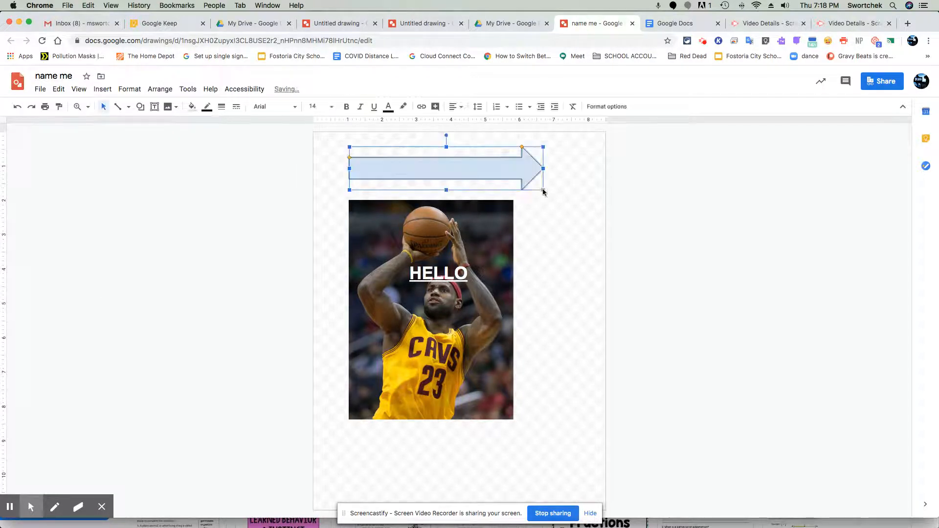
- Lengthen the arrow's head and rotate the arrow to run diagonally down to the right across the picture's upper-right corner
drag(522, 147, 480, 145)
drag(545, 147, 577, 141)
drag(463, 130, 496, 142)
drag(473, 172, 501, 225)
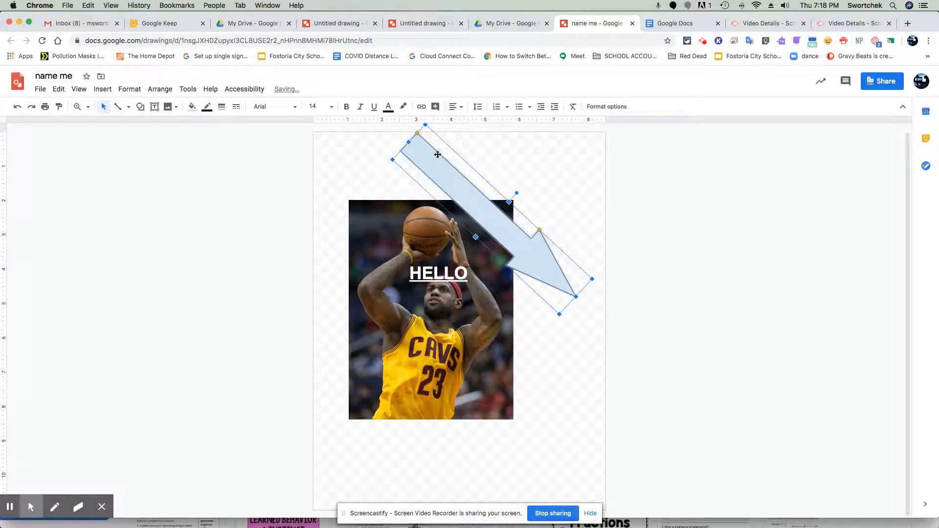
- Fill the block arrow with solid red
click(191, 107)
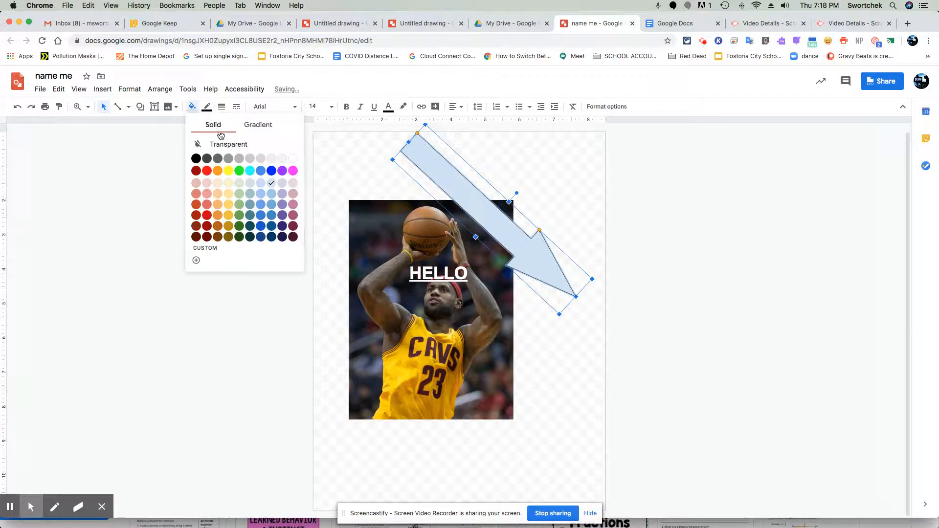
click(206, 170)
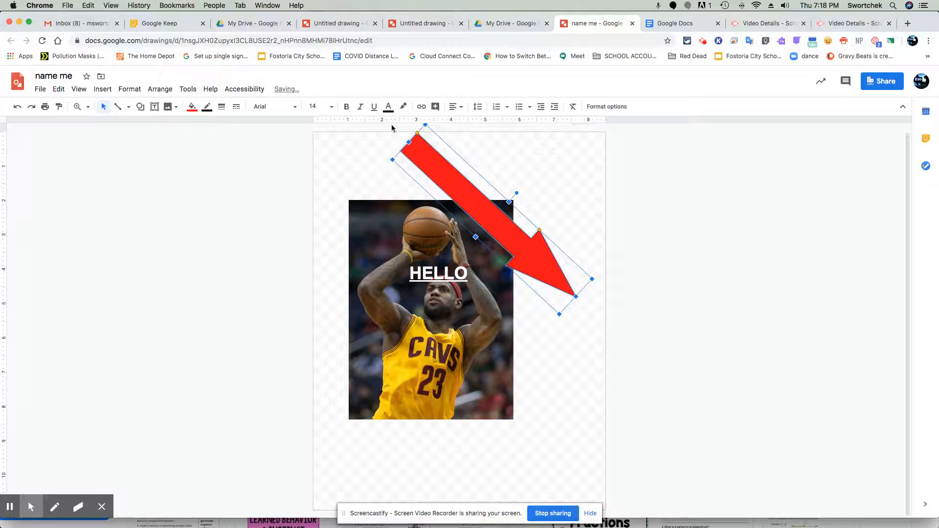
- Insert a 2 x 2 table and move it below the picture
click(102, 89)
mouse_move(129, 155)
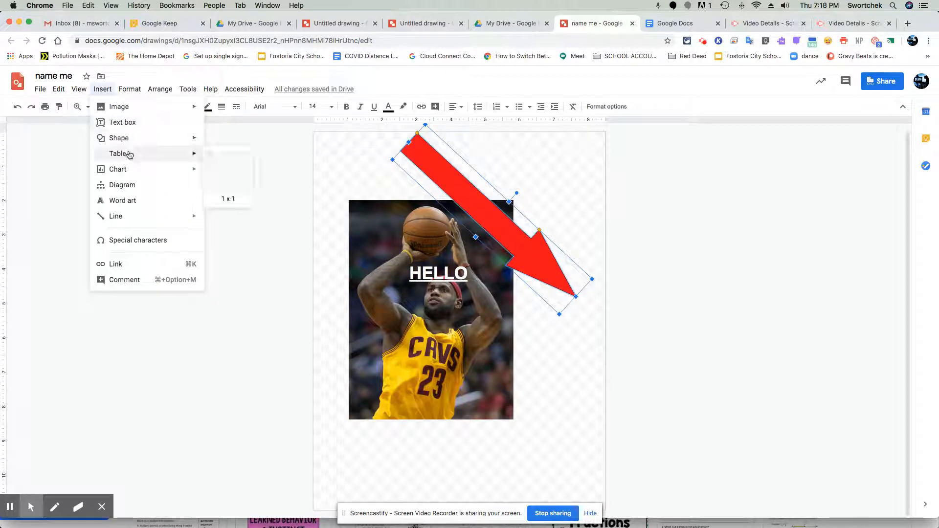
click(220, 166)
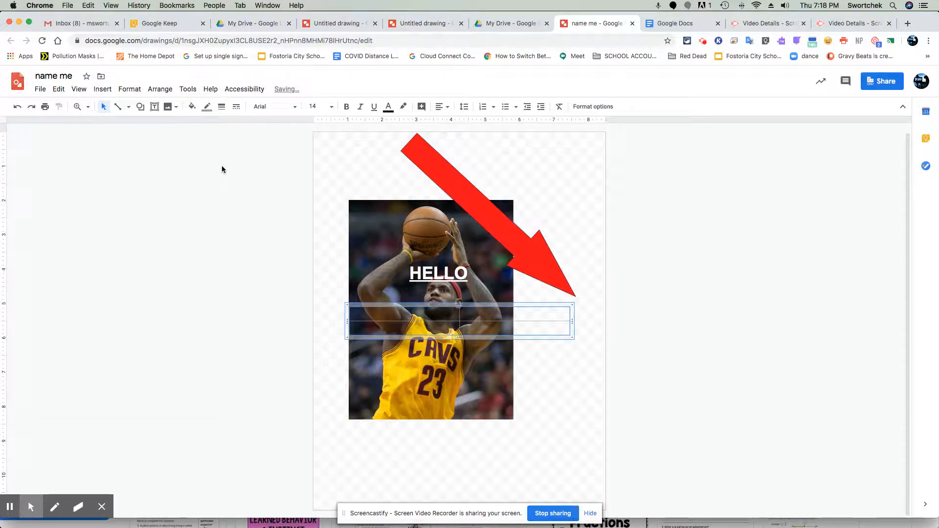
drag(504, 305, 490, 434)
right_click(491, 433)
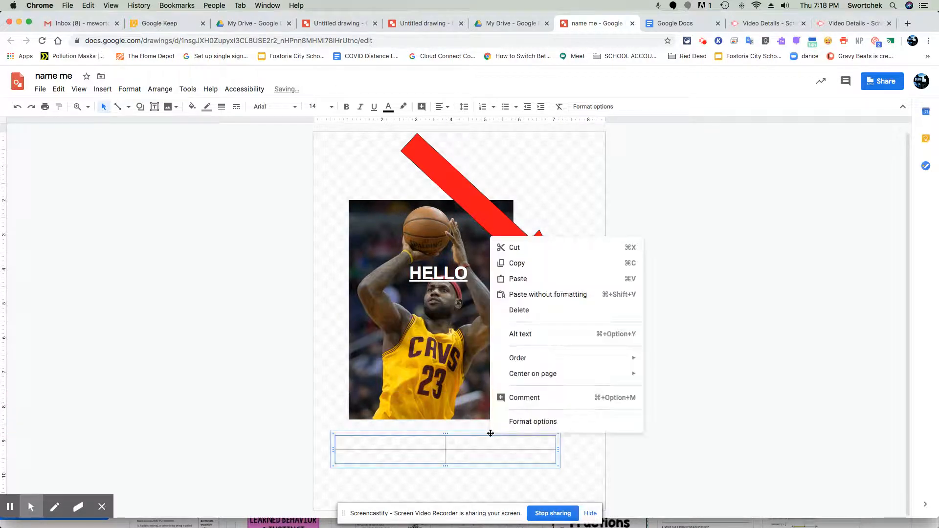
click(488, 434)
- Set the table's border weight to 12px
click(236, 106)
click(221, 107)
click(236, 107)
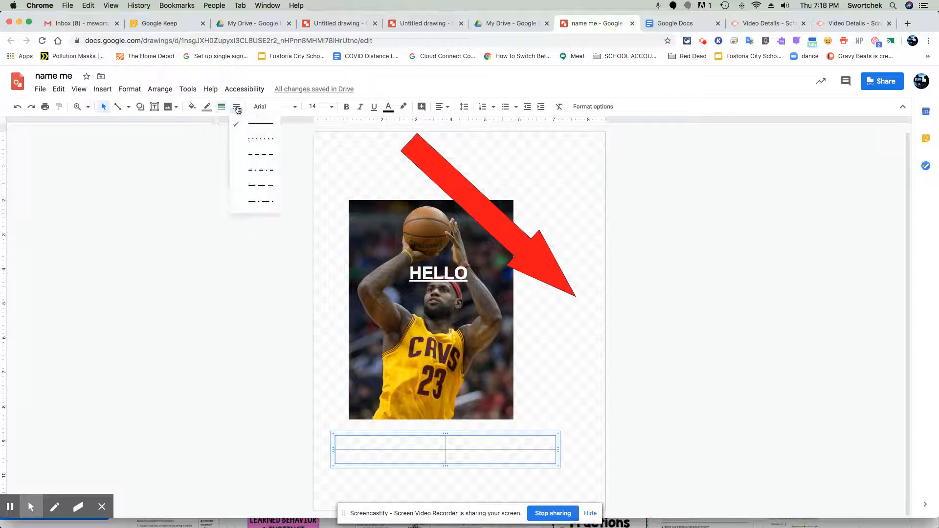
click(254, 133)
click(222, 107)
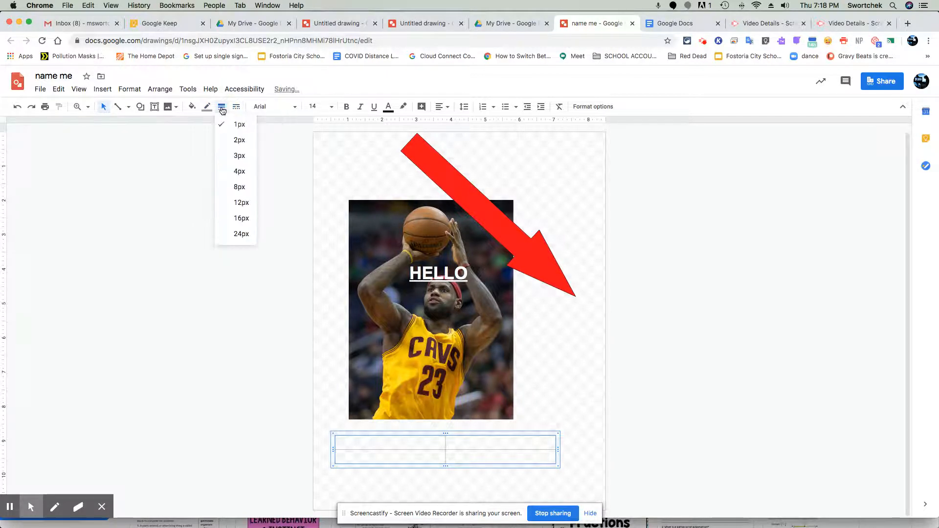
click(246, 205)
click(534, 309)
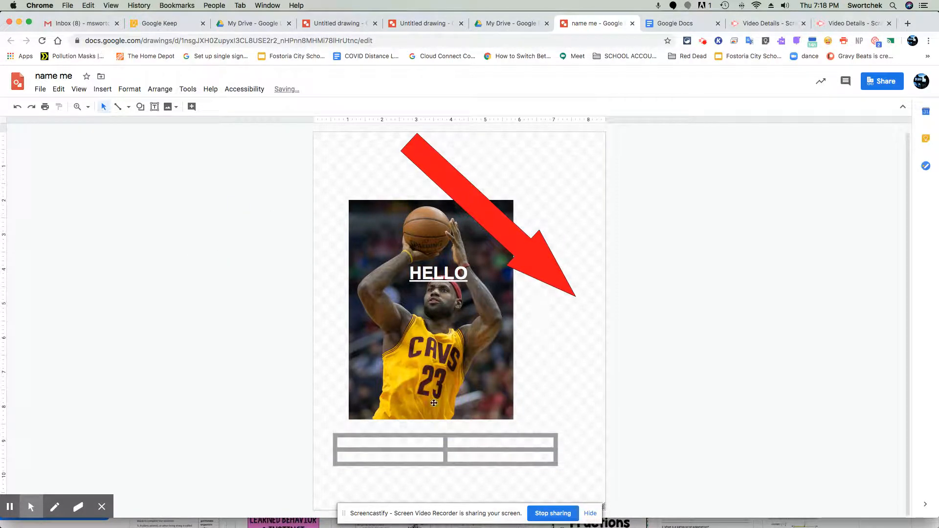
- Color the vertical borders between the table's two columns black in both rows
click(445, 445)
click(190, 104)
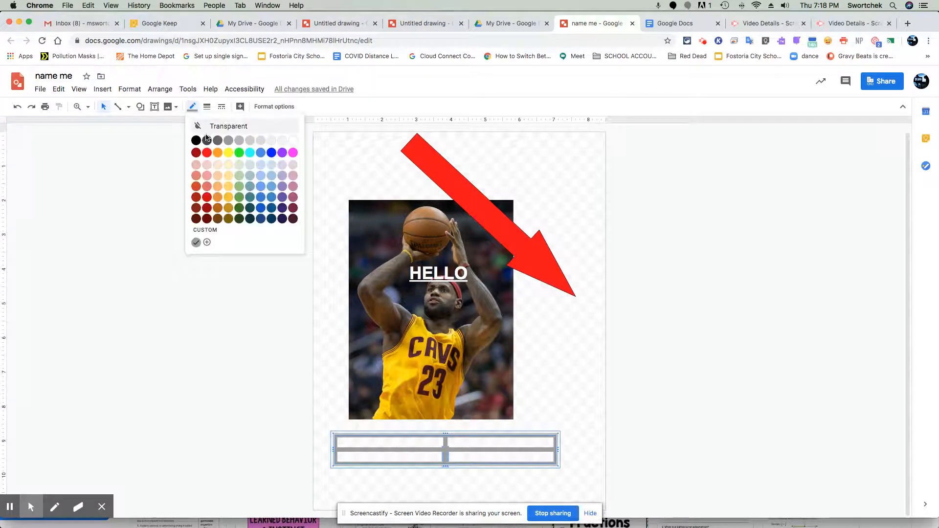
click(197, 142)
click(308, 234)
click(451, 438)
click(191, 106)
click(207, 140)
click(313, 151)
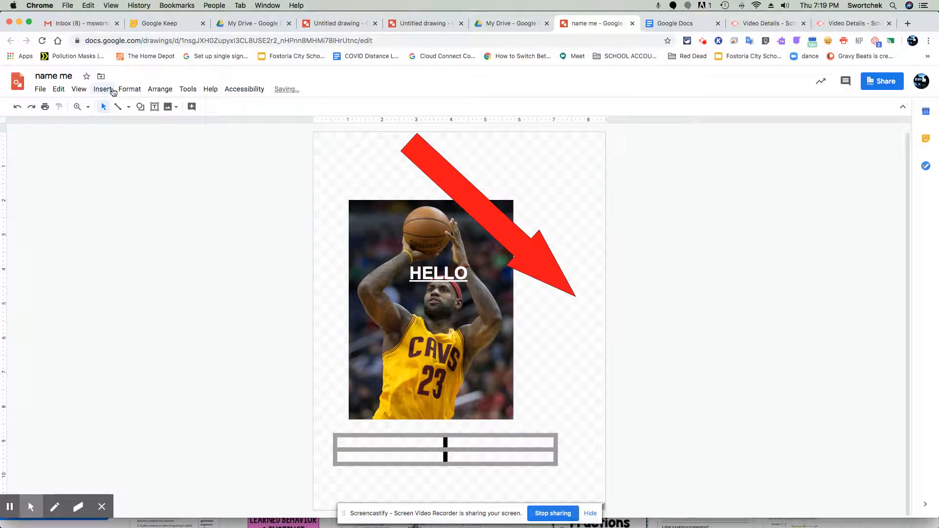
- Insert a three-step cycle diagram in the red overlapping-circles style
click(103, 89)
mouse_move(154, 170)
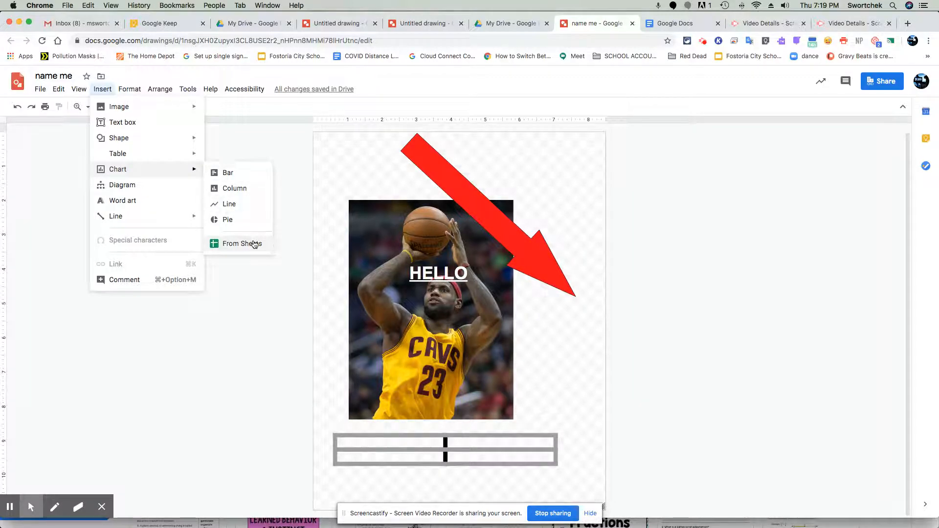
click(142, 185)
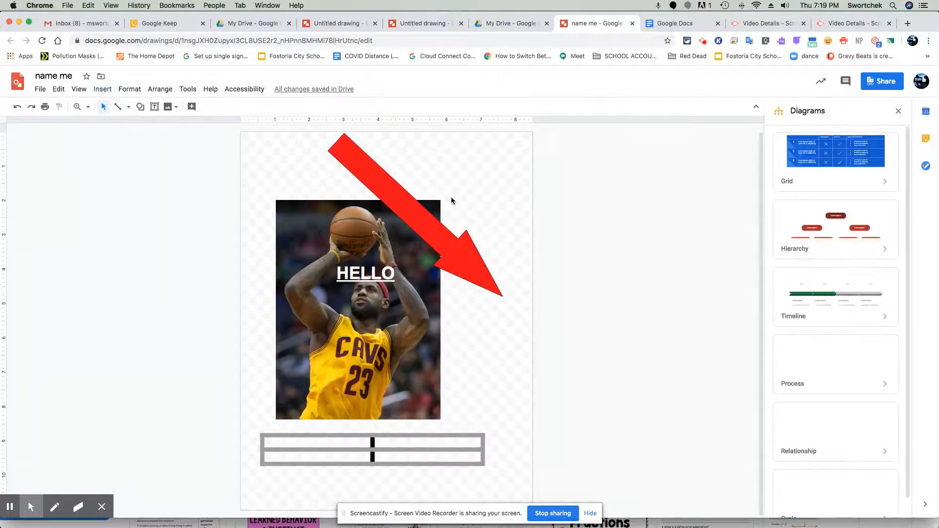
scroll(841, 313, down, 1)
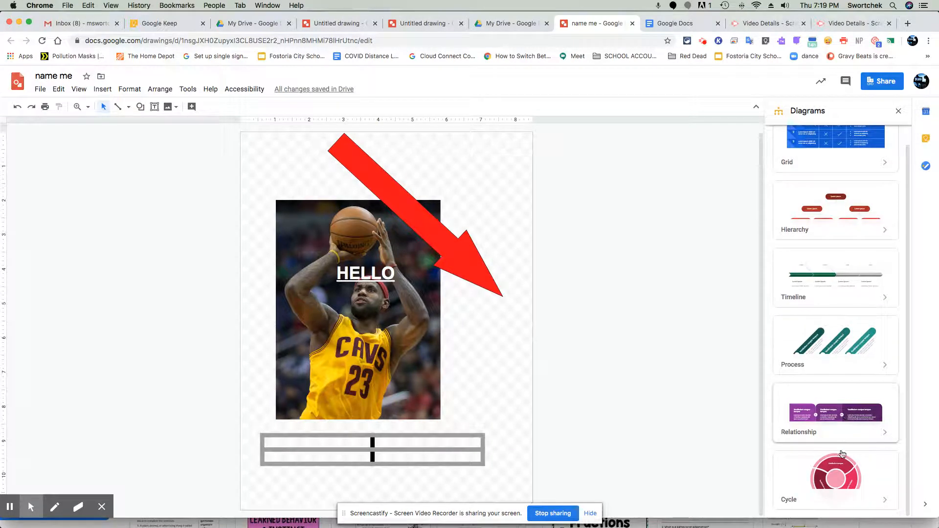
click(842, 489)
click(879, 297)
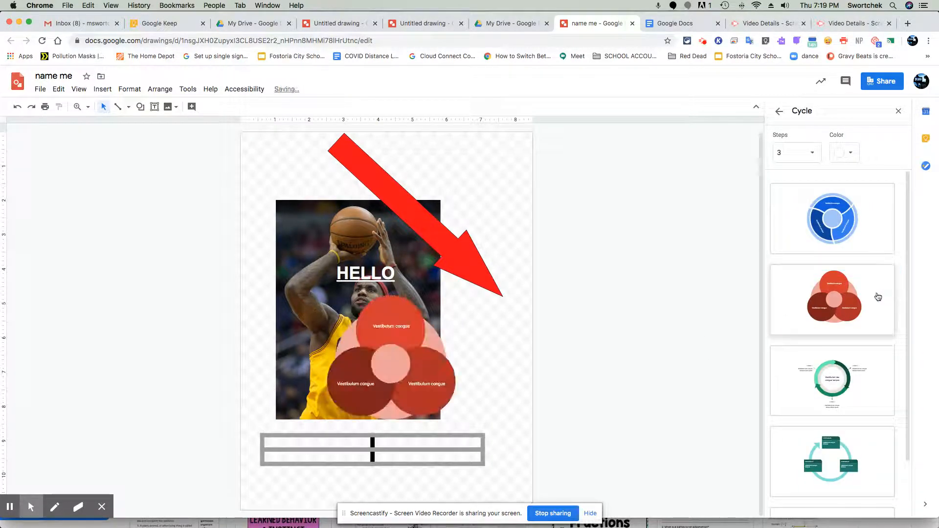
- Try to move the cycle diagram's upper circle away from the others, and undo the move
drag(412, 330, 487, 358)
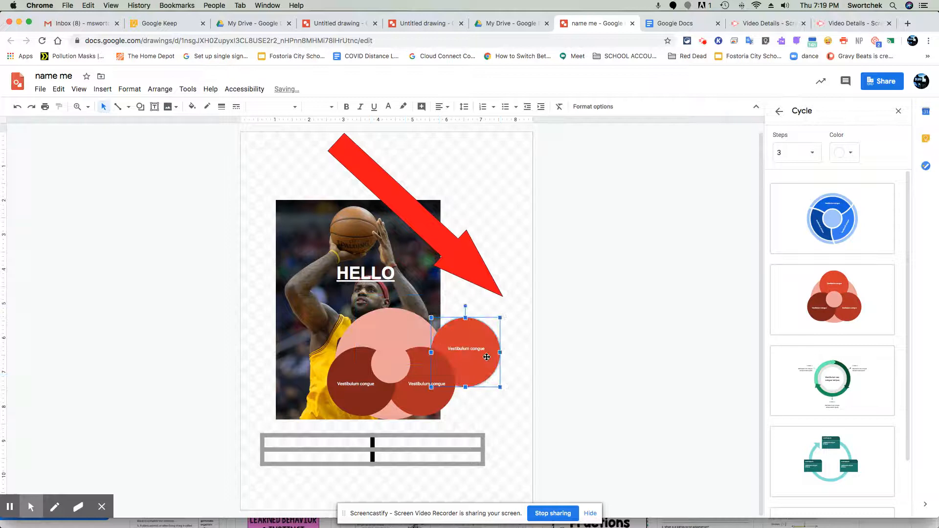
key(super+z)
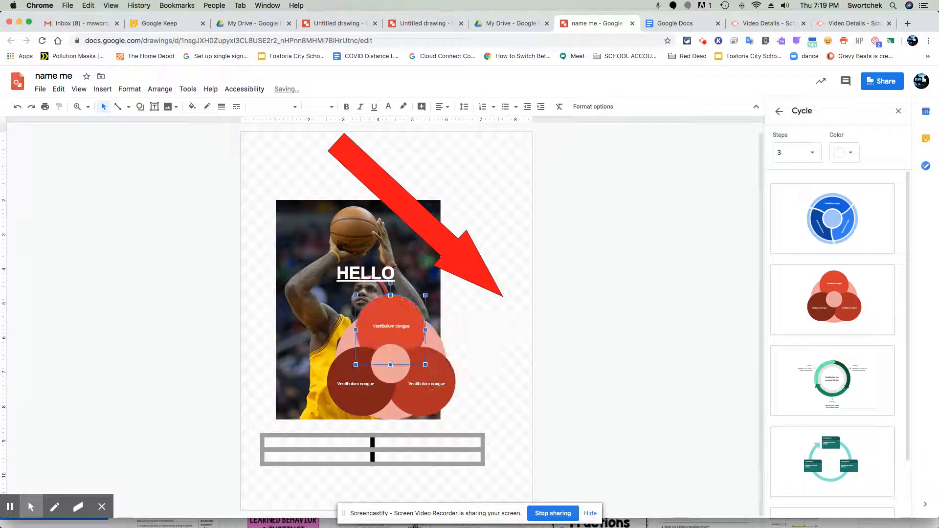
click(495, 347)
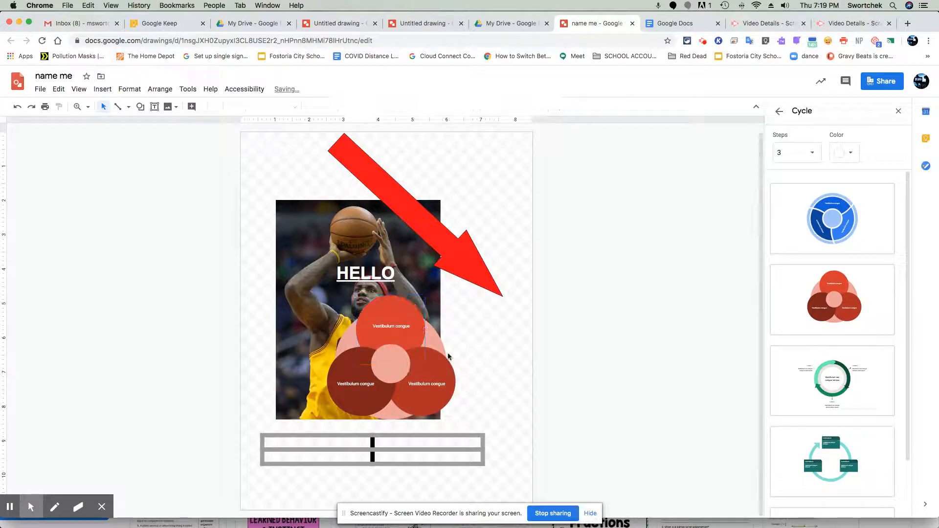
- Draw a freeform looping curve across the left side of the picture
click(102, 89)
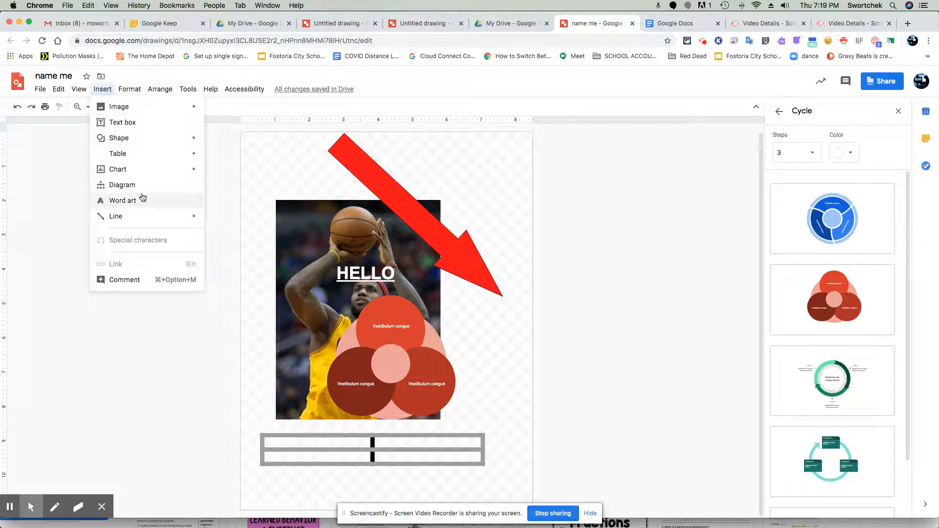
mouse_move(146, 217)
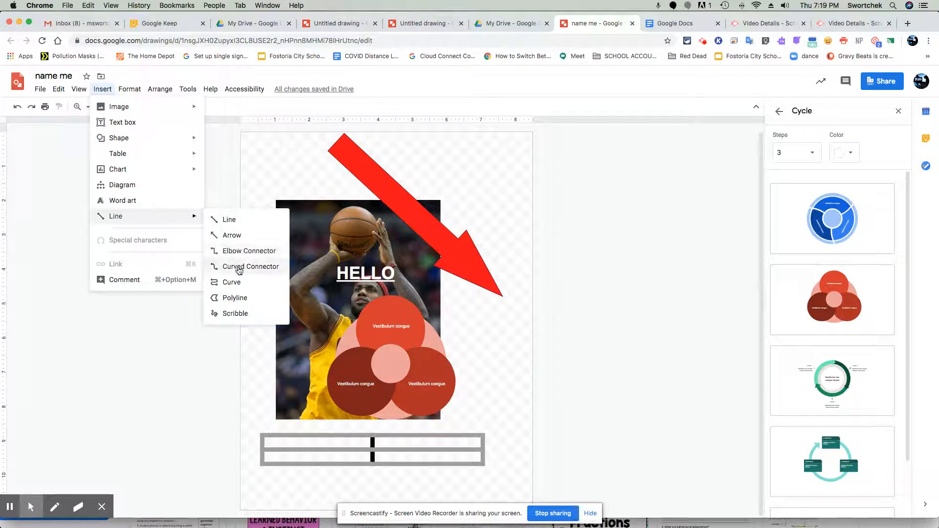
click(232, 282)
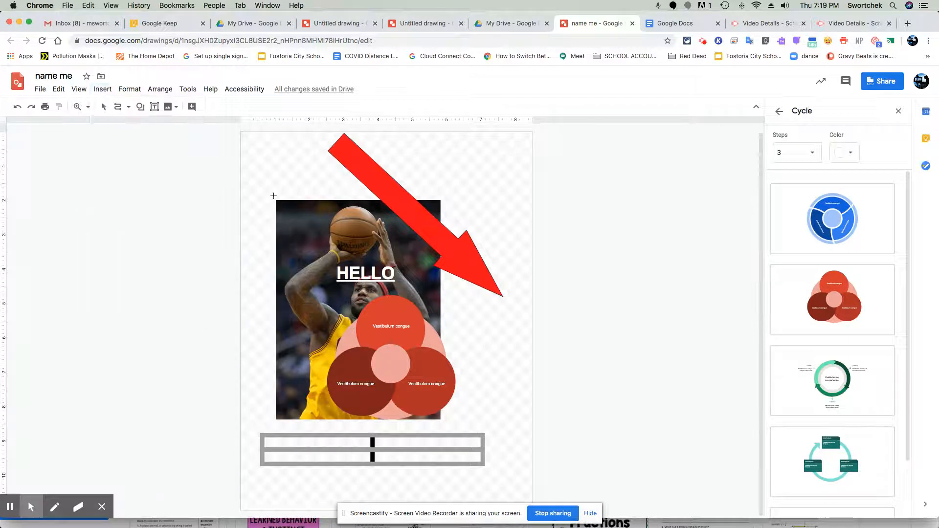
click(337, 282)
click(258, 336)
click(371, 259)
click(306, 163)
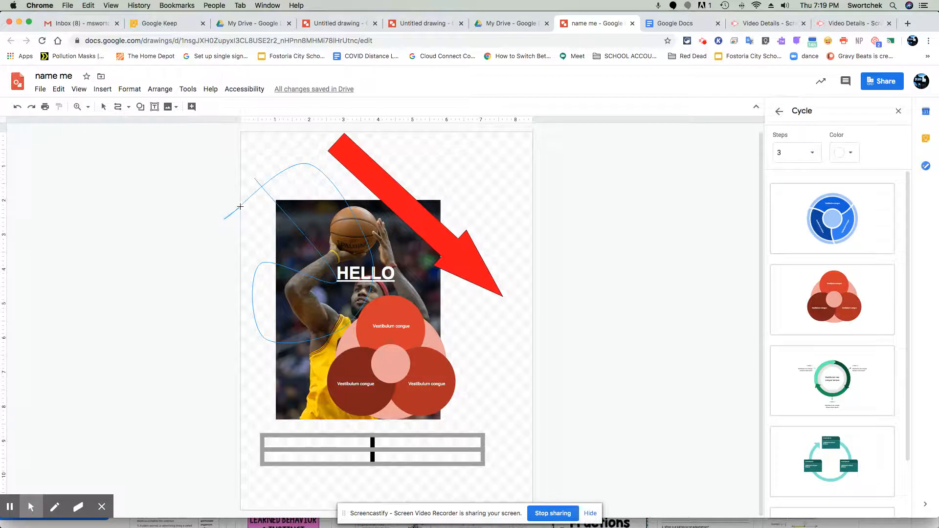
double_click(240, 207)
click(103, 89)
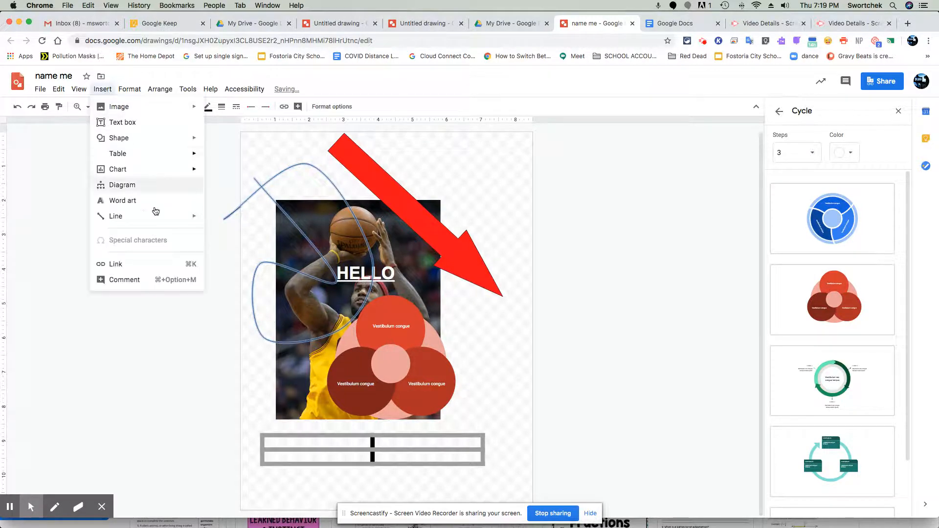
click(167, 264)
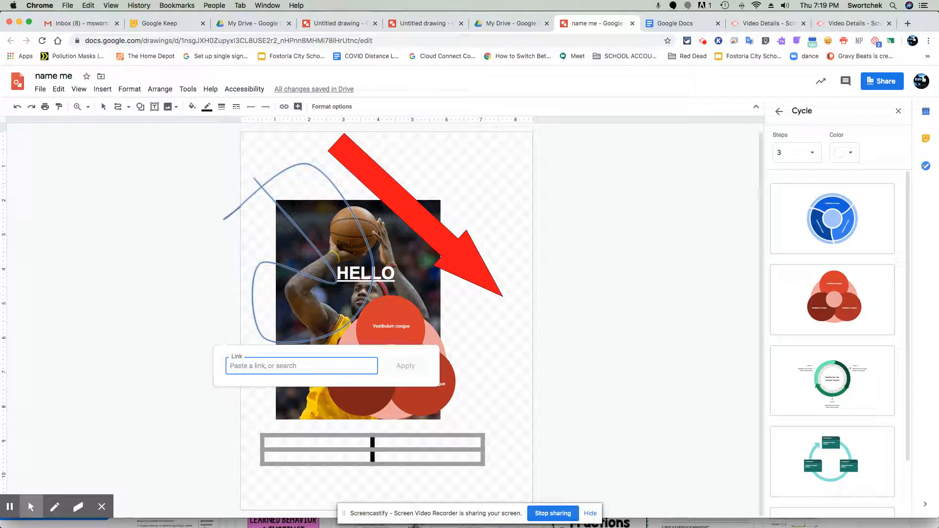
text(WWW.e)
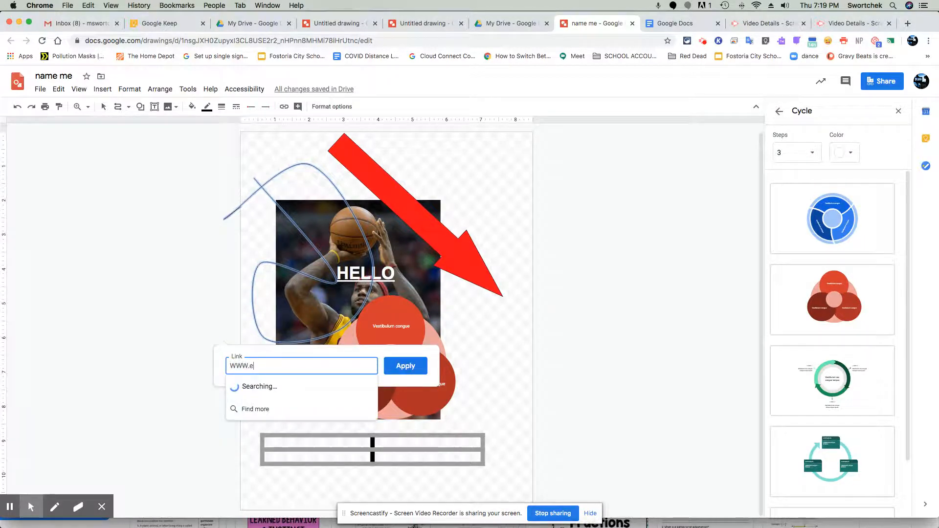
text(spn.go.com)
key(Return)
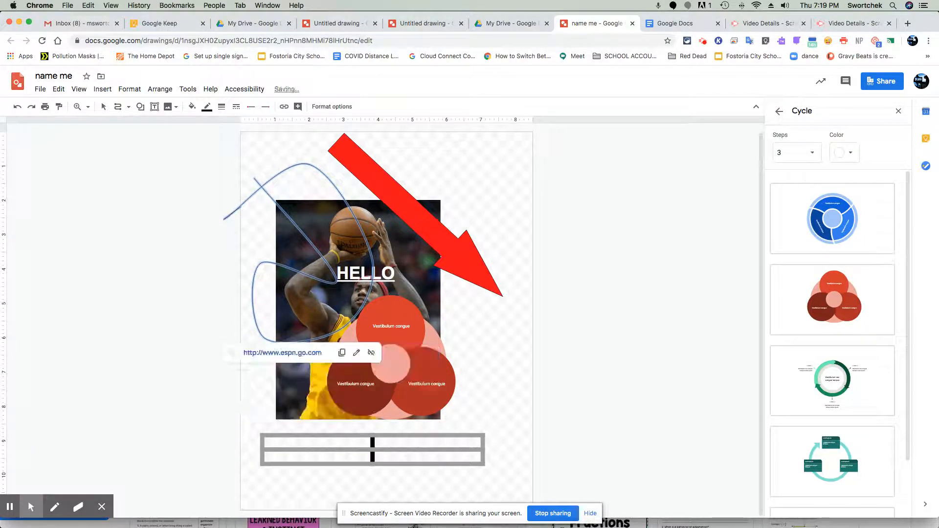
click(134, 212)
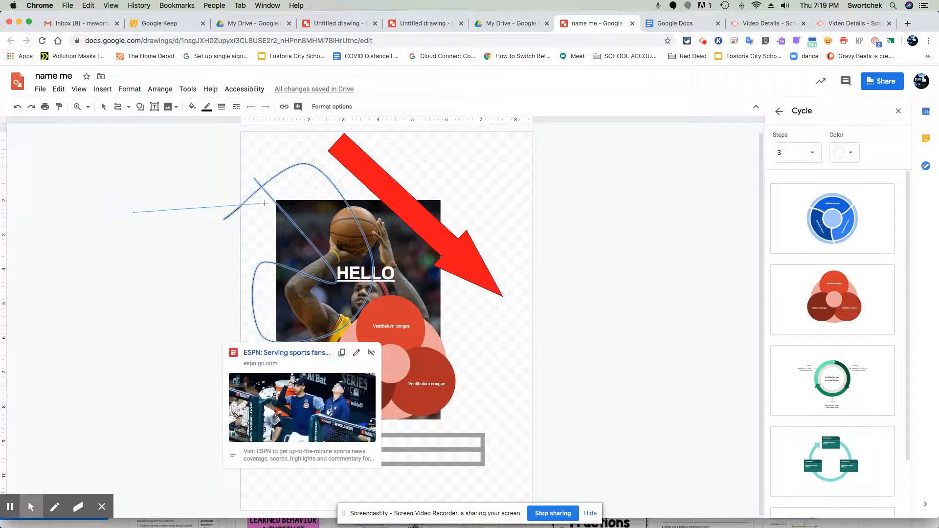
double_click(170, 192)
mouse_move(155, 179)
mouse_down()
mouse_move(133, 125)
mouse_move(104, 145)
mouse_up()
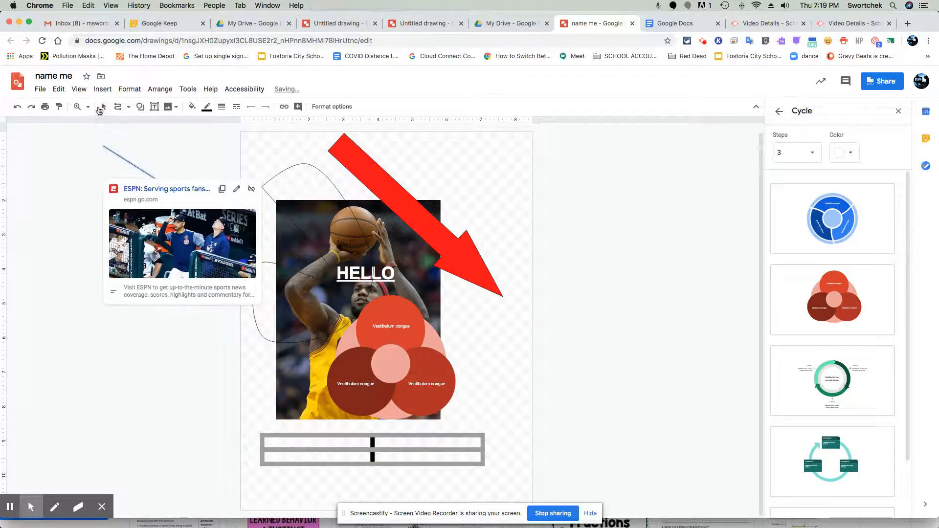
- Delete the two short stray lines outside the page
click(303, 176)
click(312, 166)
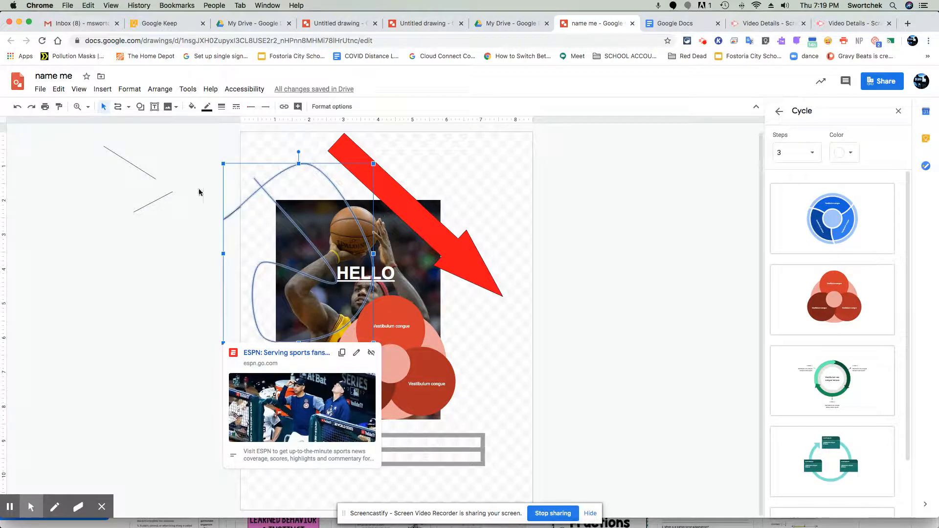
click(160, 195)
key(Delete)
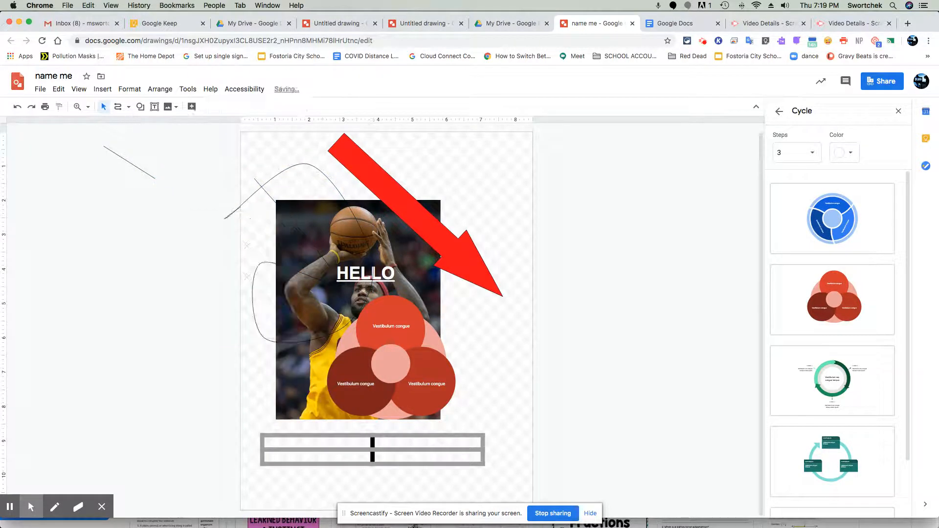
click(141, 171)
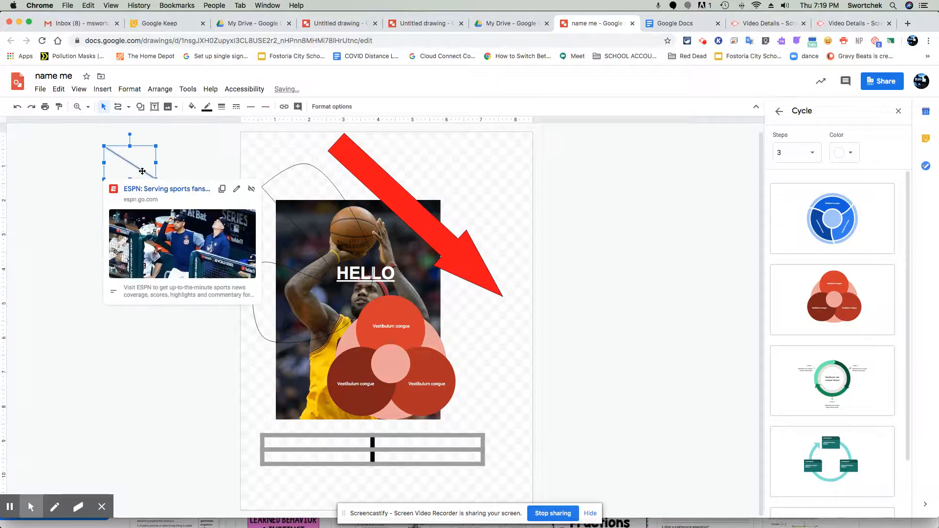
key(Delete)
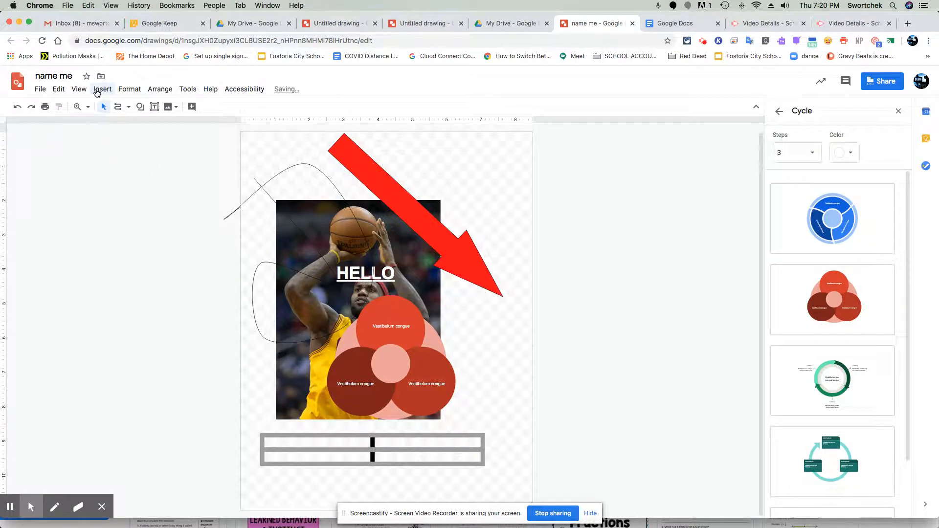
- Add the comment "fix this" to the drawing
click(100, 89)
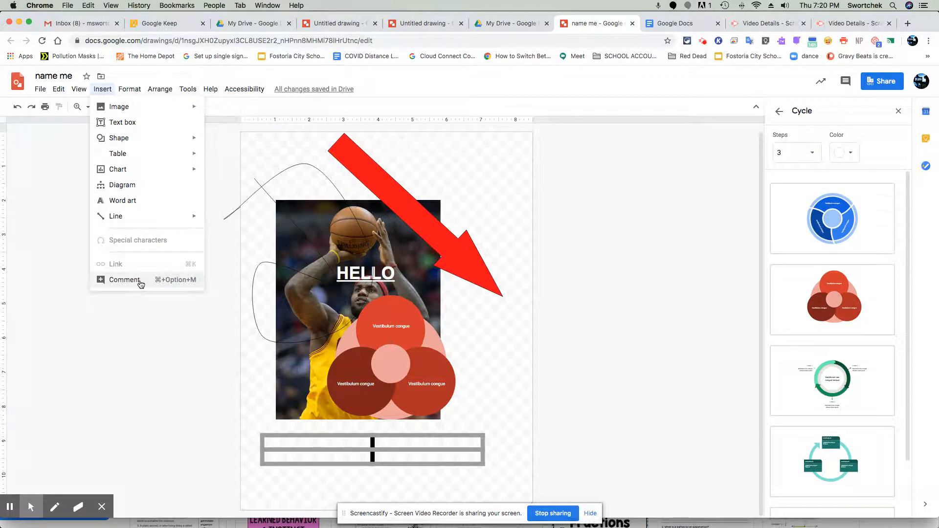
click(140, 280)
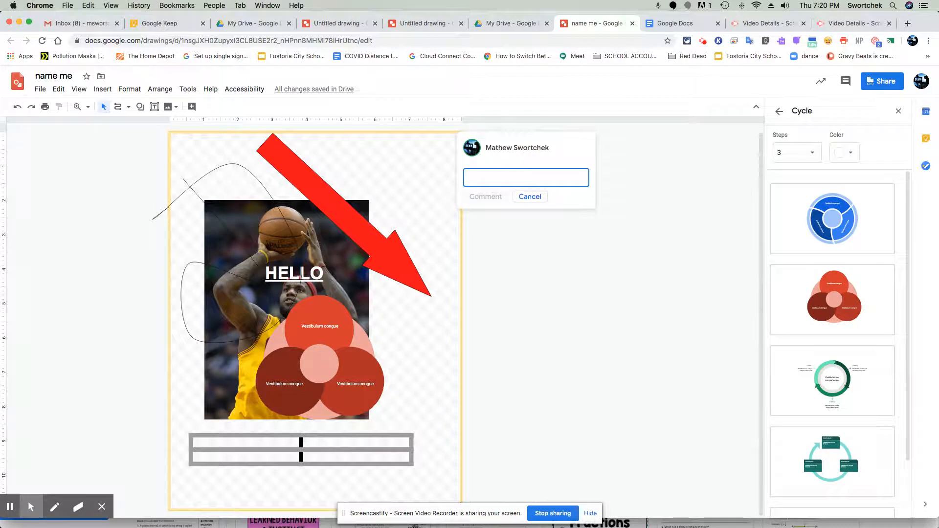
text(fix this)
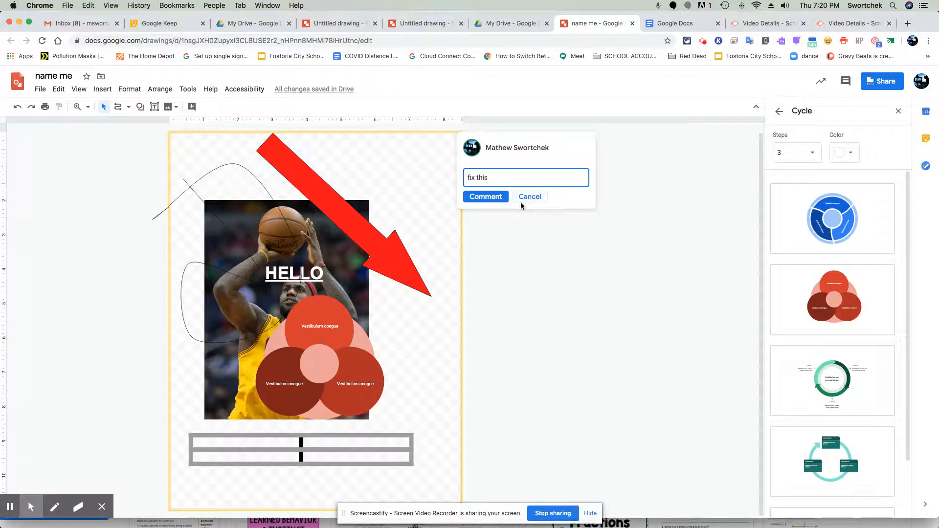
click(491, 194)
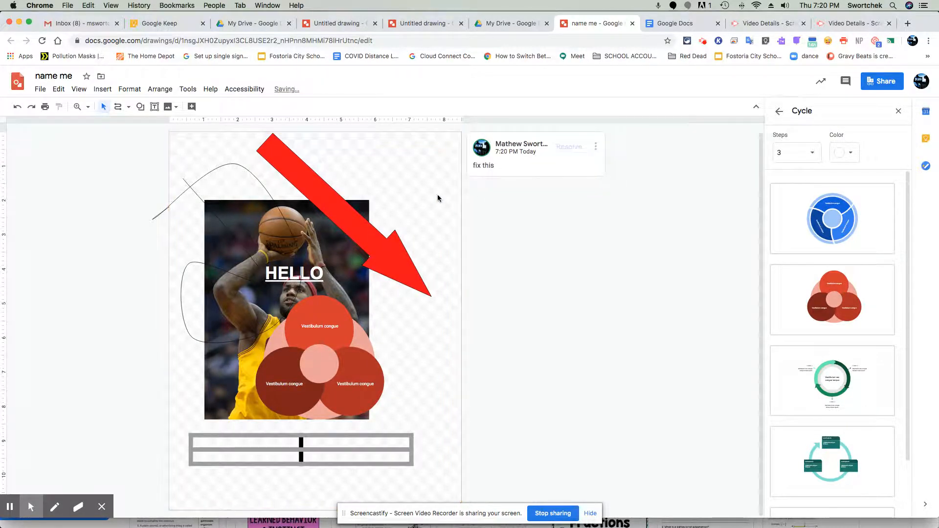
click(103, 89)
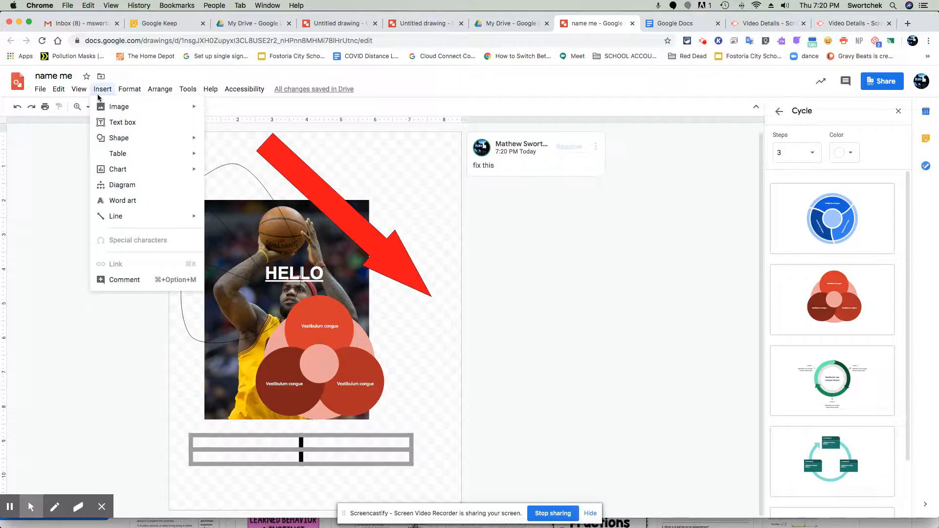
mouse_move(141, 95)
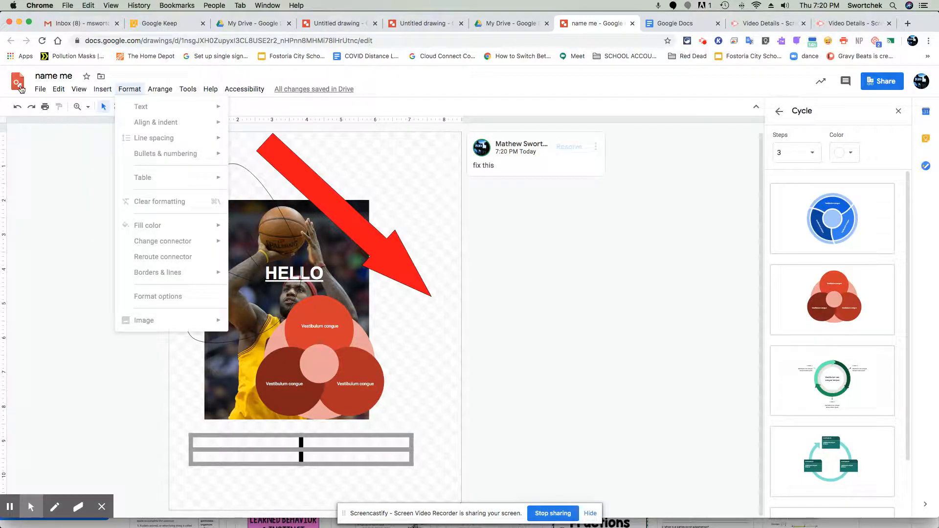
- Fill the block arrow with solid black
click(283, 175)
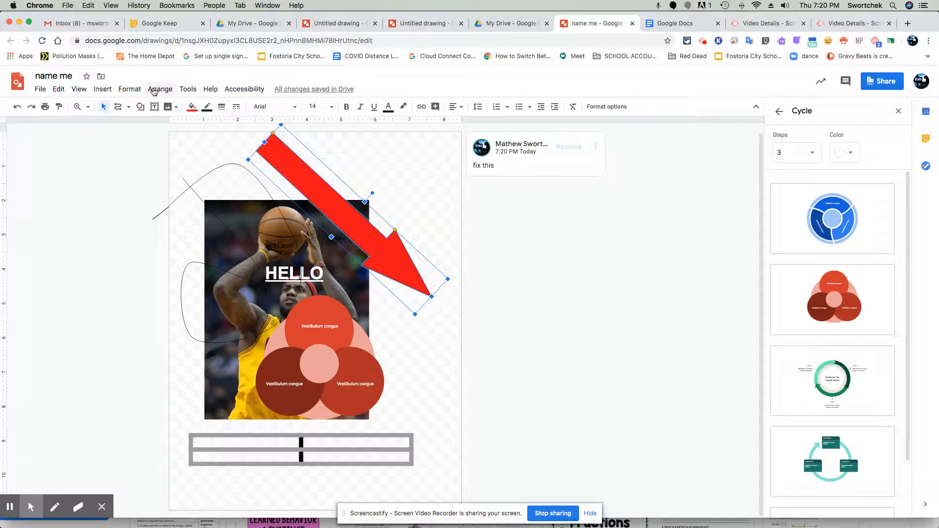
click(132, 89)
mouse_move(147, 108)
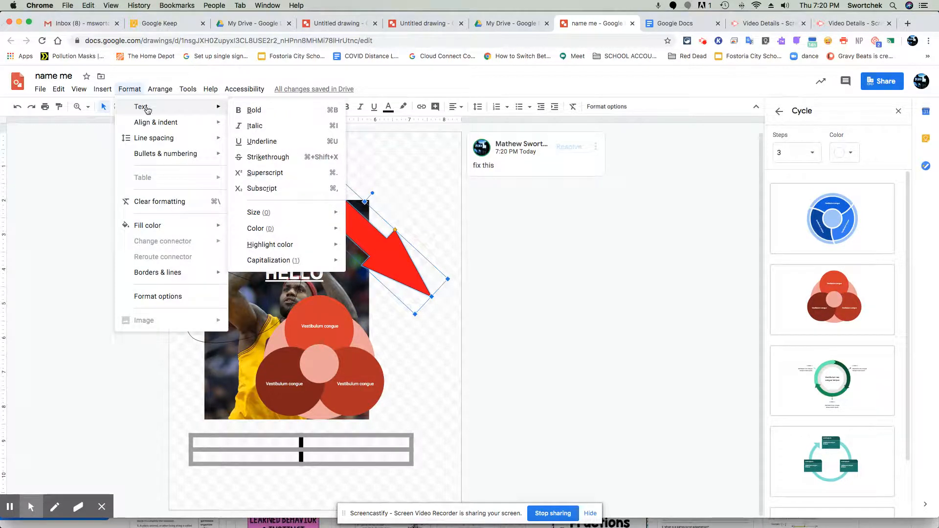
mouse_move(150, 129)
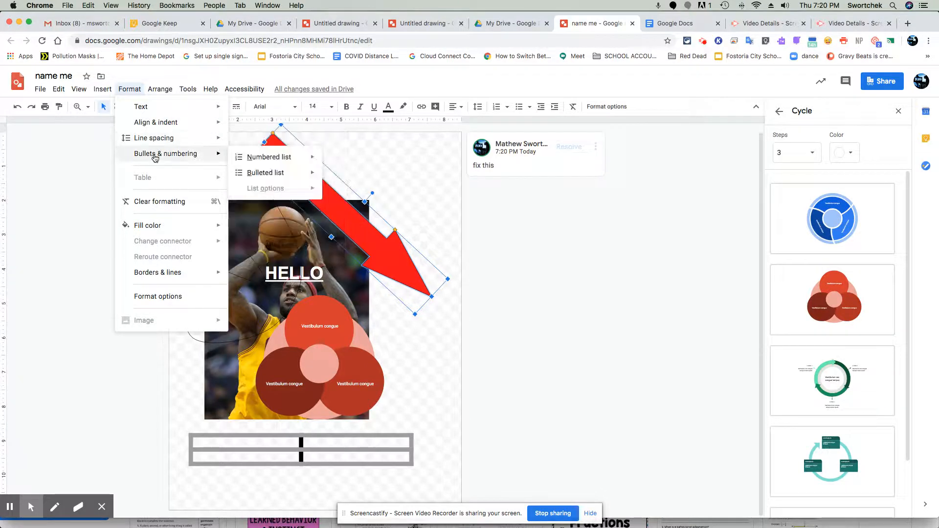
click(151, 207)
click(130, 89)
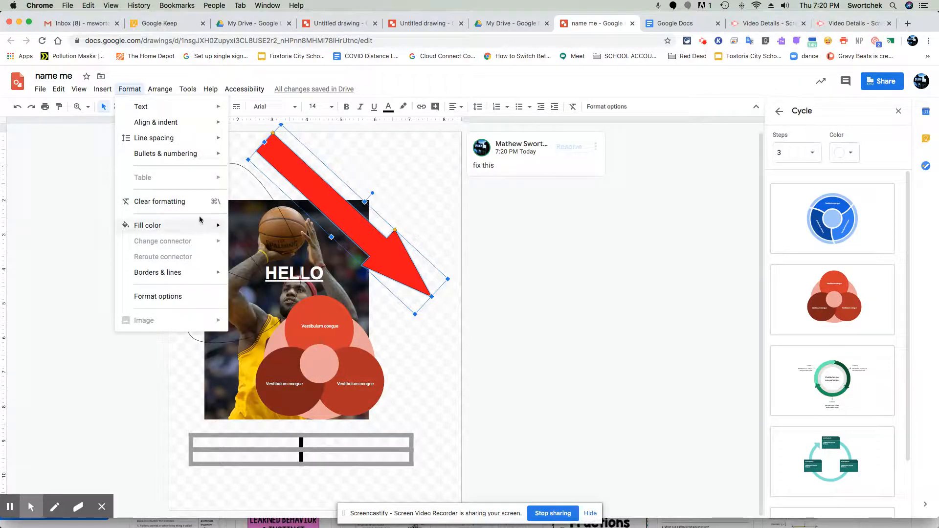
mouse_move(222, 229)
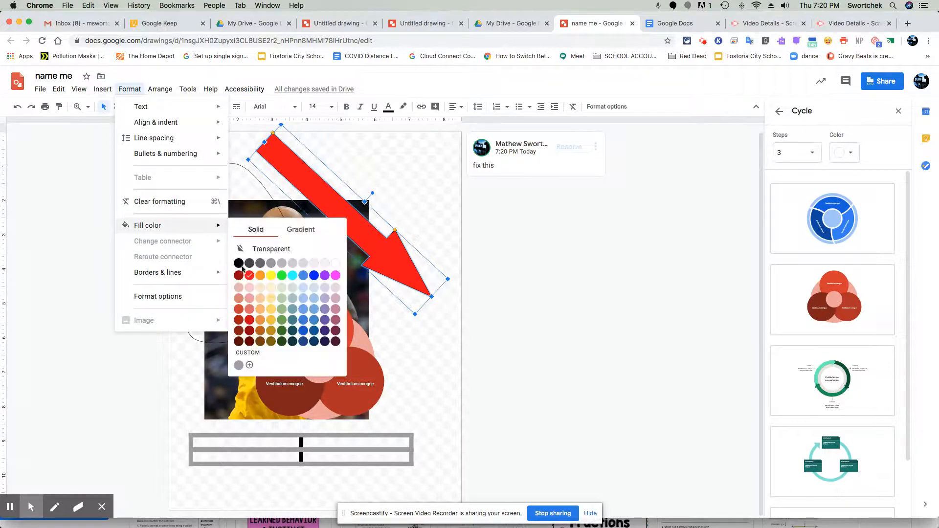
click(243, 267)
click(241, 266)
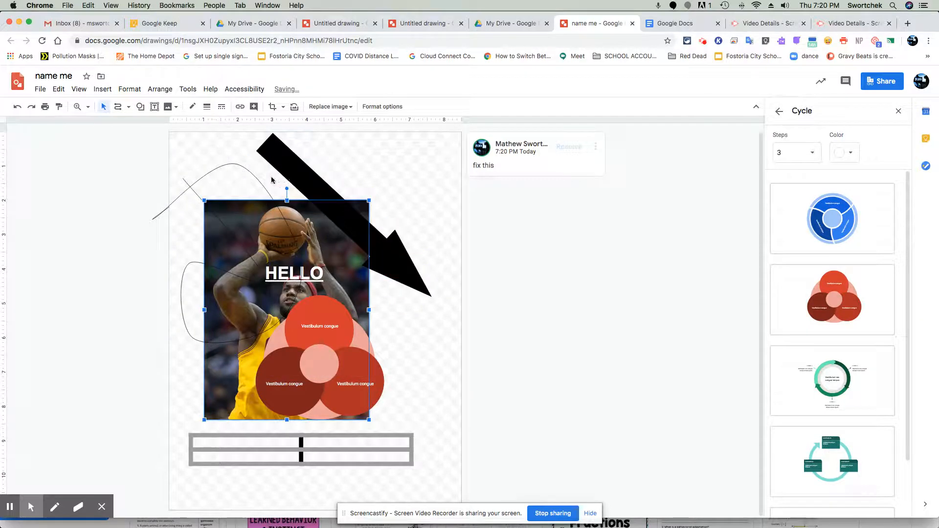
- Select the freeform curve together with the block arrow and open their format options
click(270, 195)
click(103, 89)
mouse_move(130, 89)
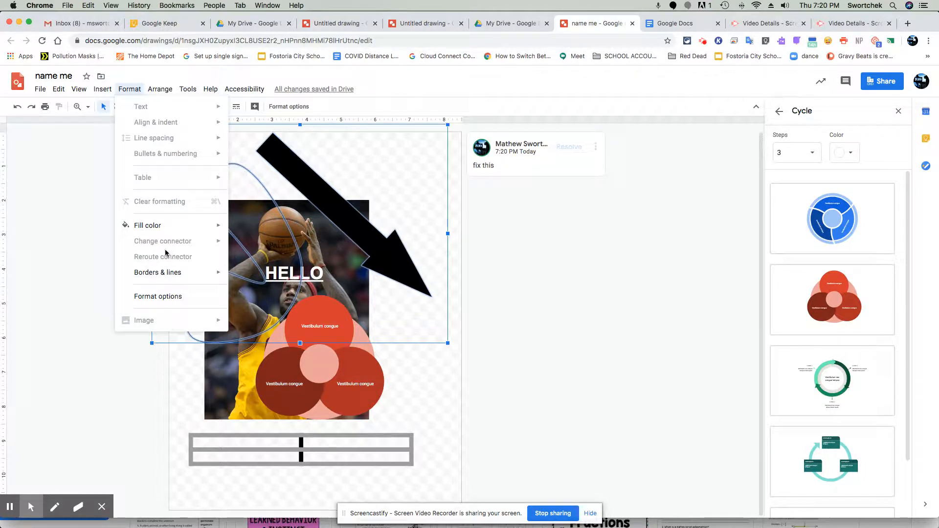
click(171, 297)
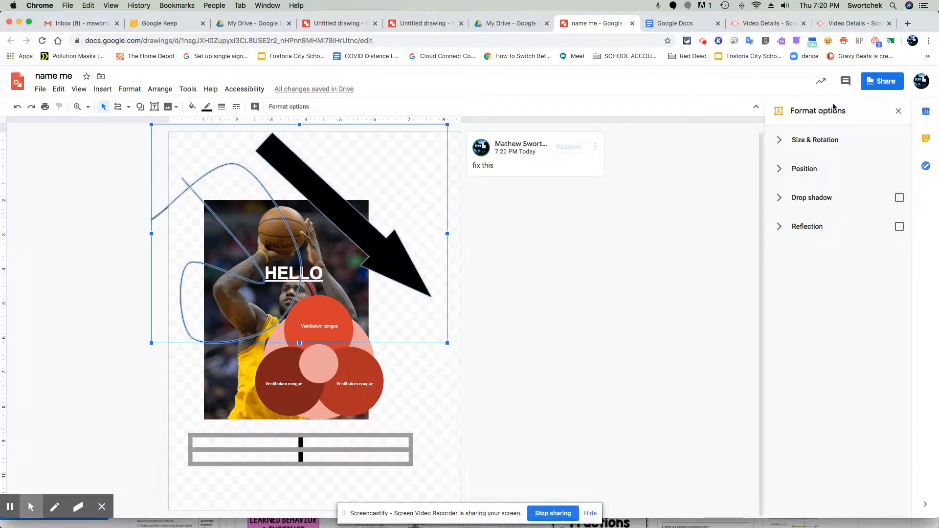
- Add a drop shadow to the selected curve and block arrow, and show their size, rotation and position settings
click(799, 142)
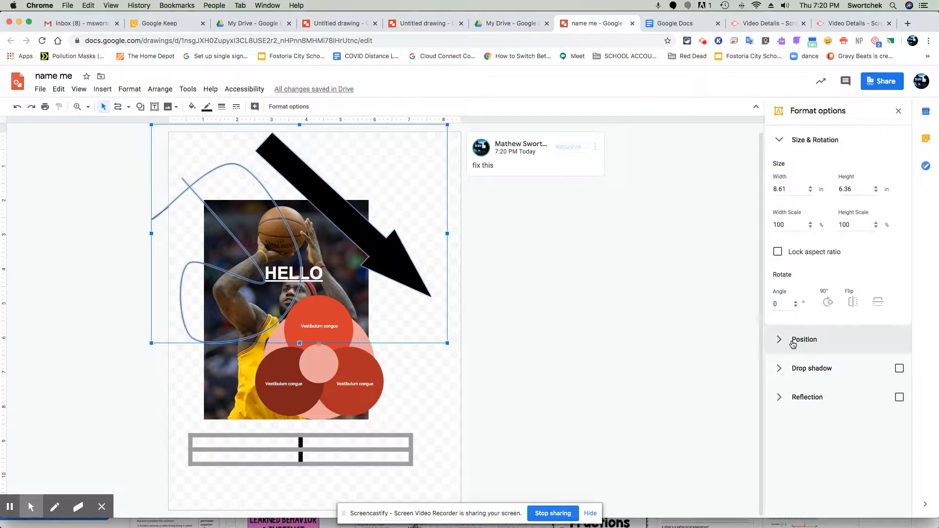
click(787, 367)
click(792, 339)
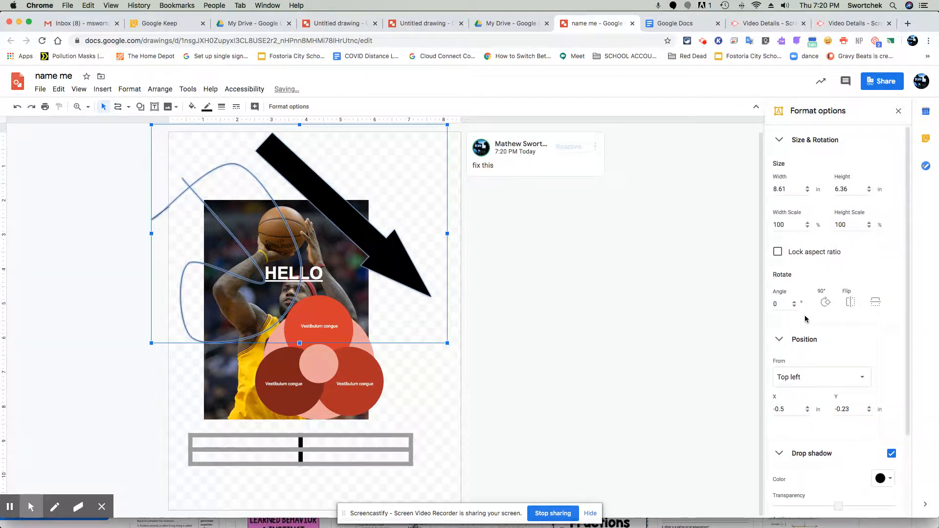
scroll(809, 332, down, 4)
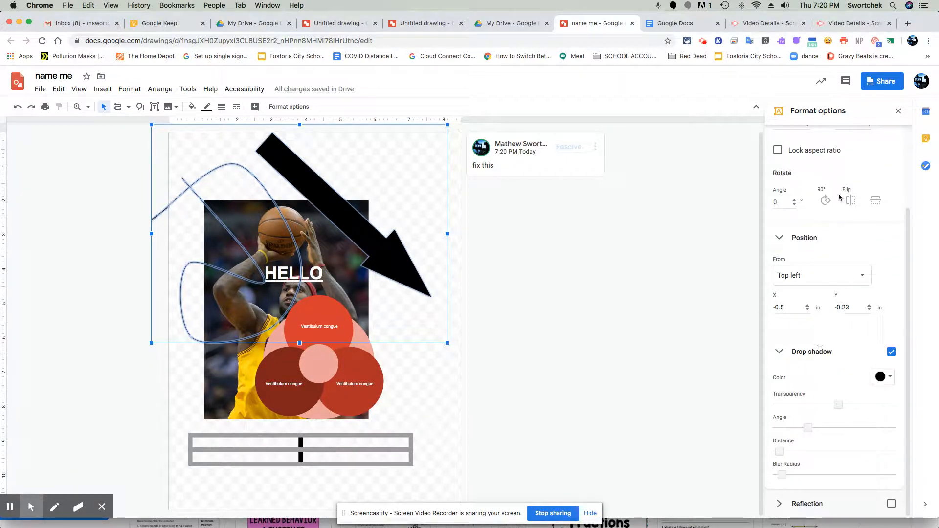
- Rotate the selected curve and block arrow through a full turn in four 90° increments
click(831, 202)
click(832, 202)
click(831, 203)
click(831, 203)
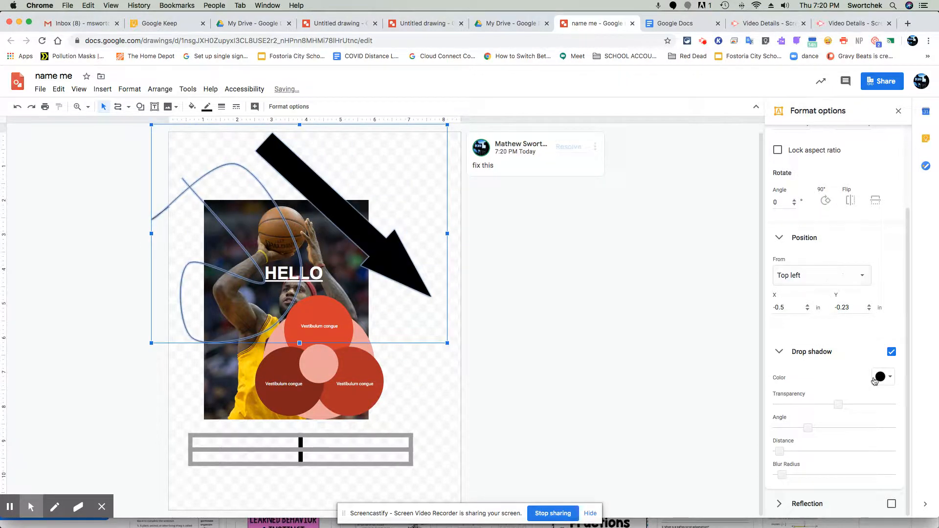
- Adjust the drop shadow's angle and distance so it falls clearly above the curve and block arrow, and deselect them
click(781, 355)
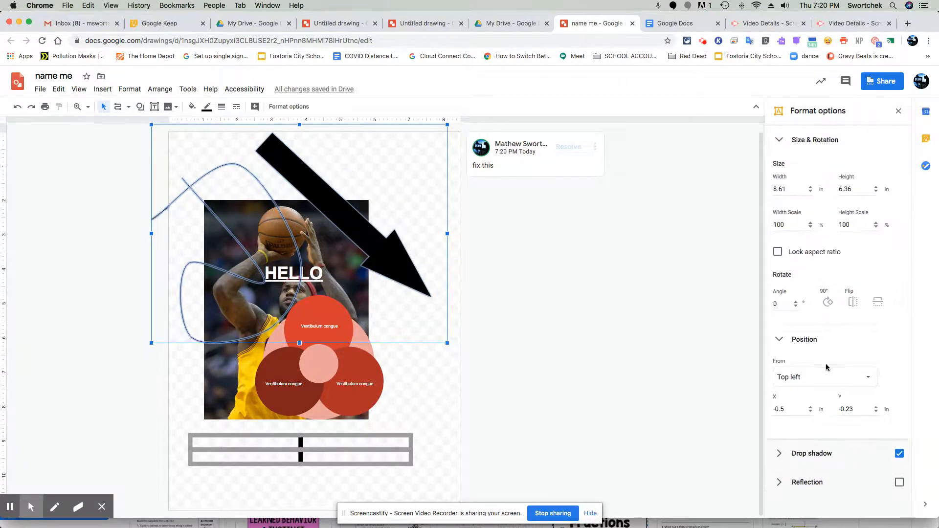
click(806, 464)
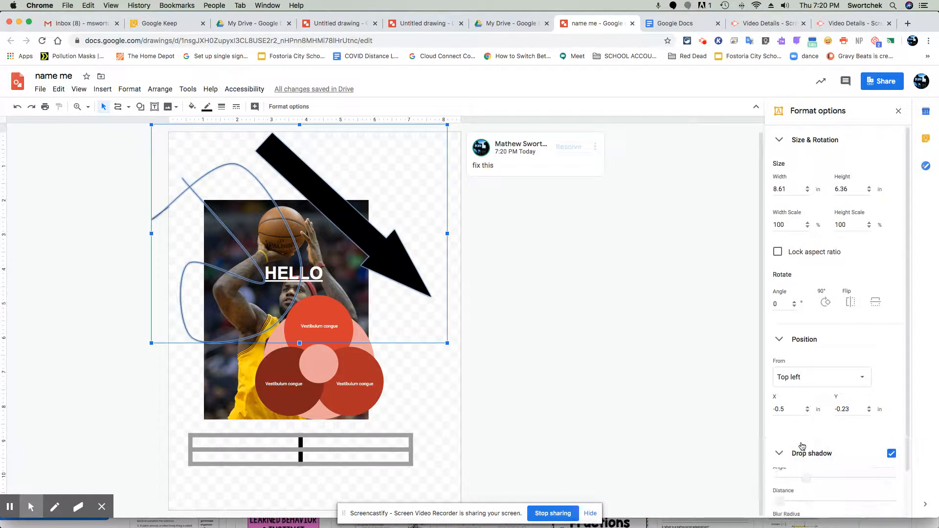
drag(809, 450, 864, 430)
click(632, 269)
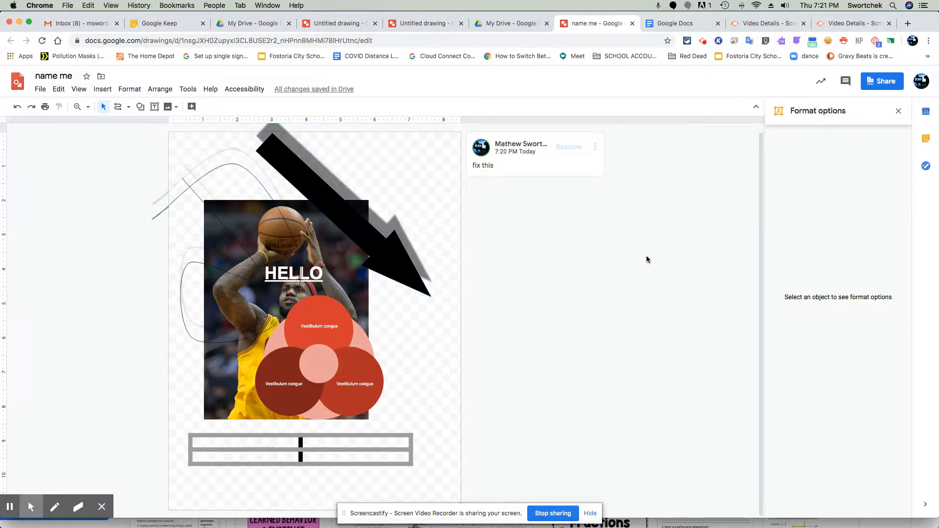
click(129, 89)
mouse_move(94, 92)
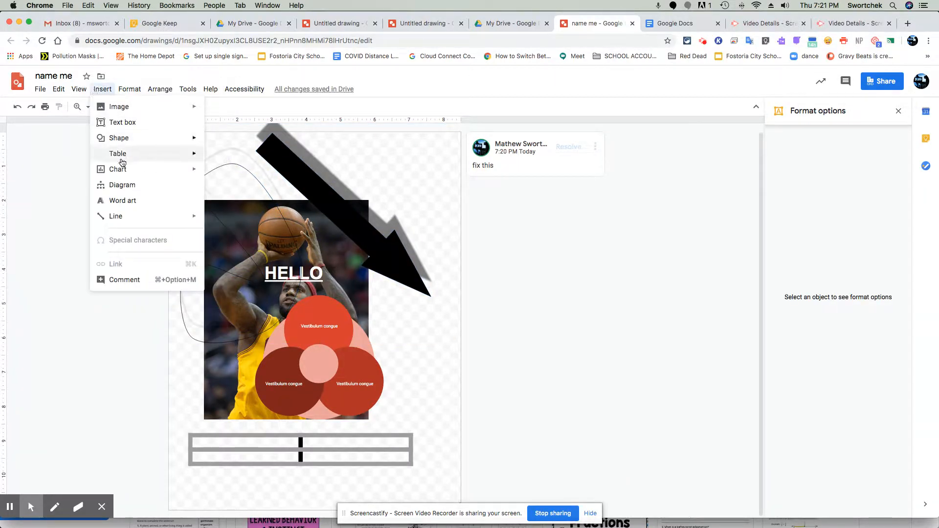
mouse_move(130, 89)
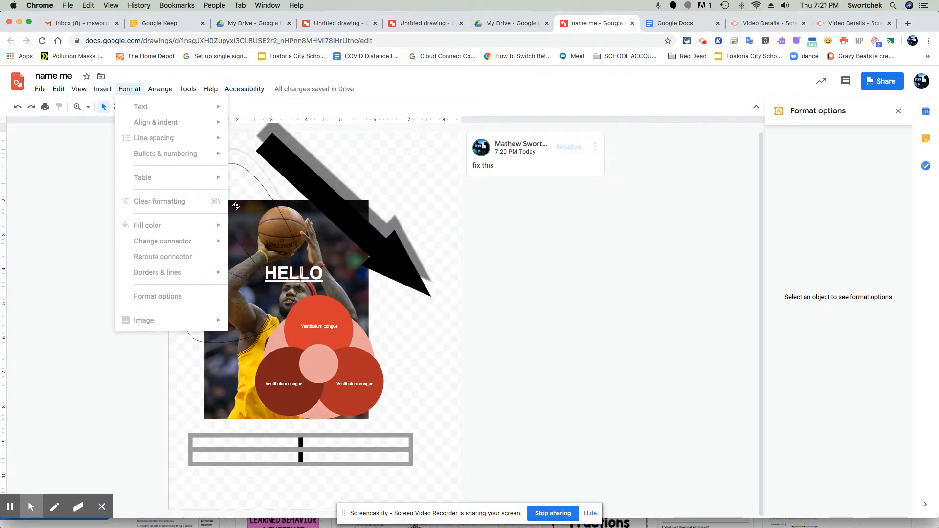
mouse_move(167, 90)
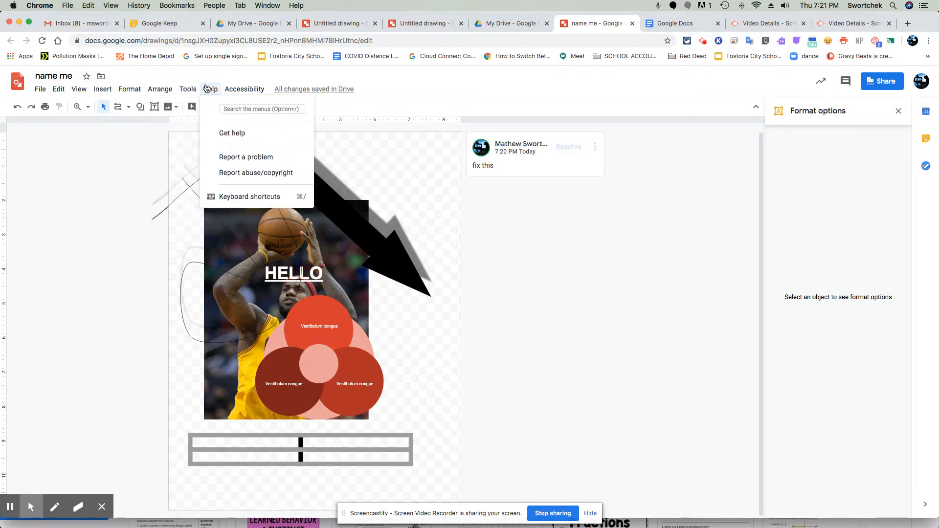
mouse_move(242, 90)
mouse_move(63, 516)
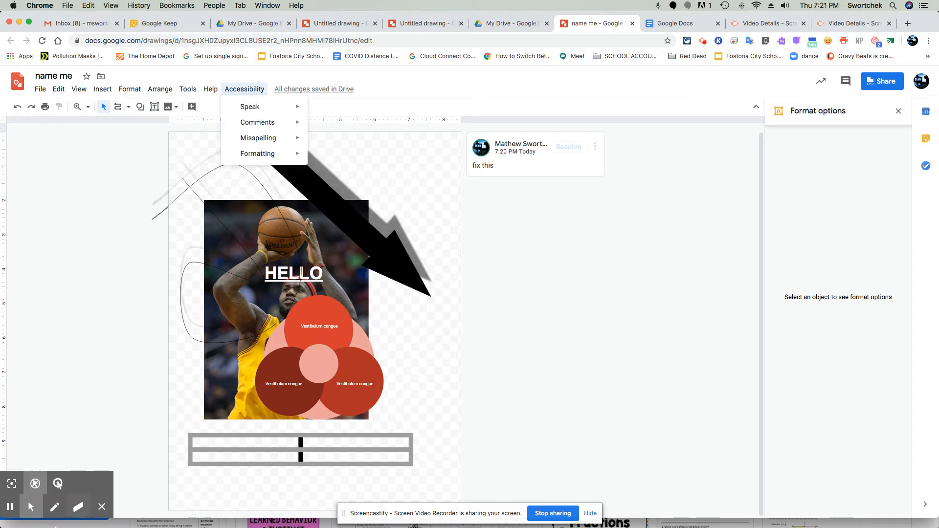